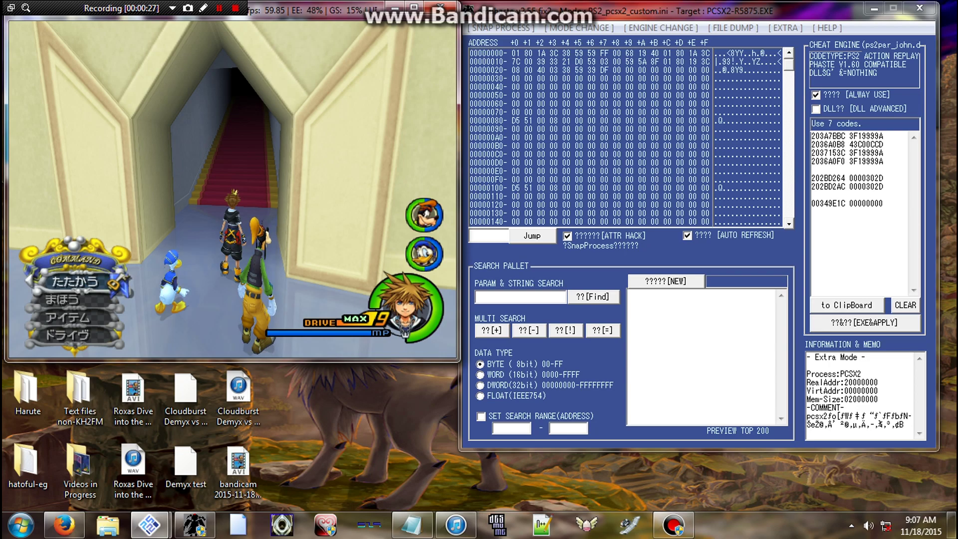
Step: Bring the ps2par cheat engine window to the front to add a new code line
{"action": "key", "text": "alt+Tab"}
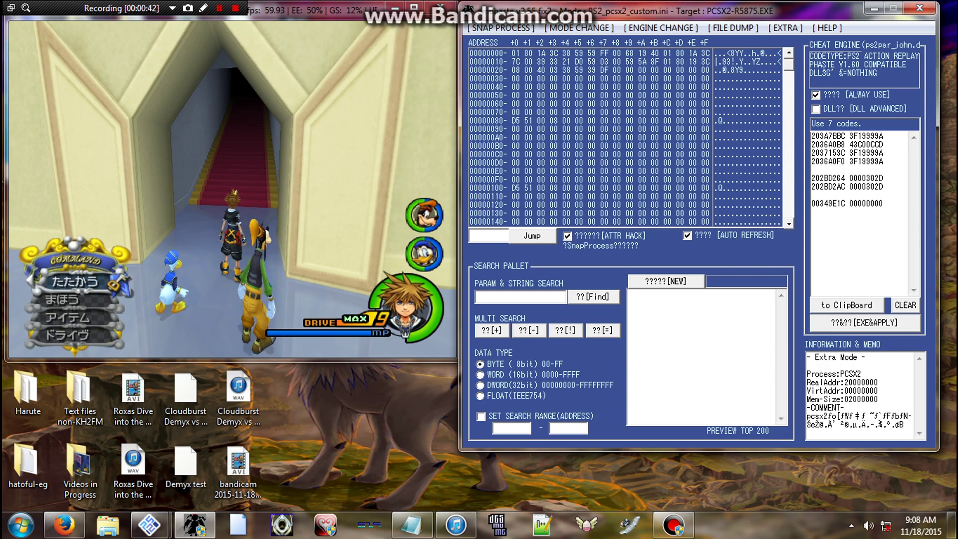
Step: Enter 11CE0B6A 000008F7 as the eighth cheat code and return to the game
{"action": "type", "text": "11C"}
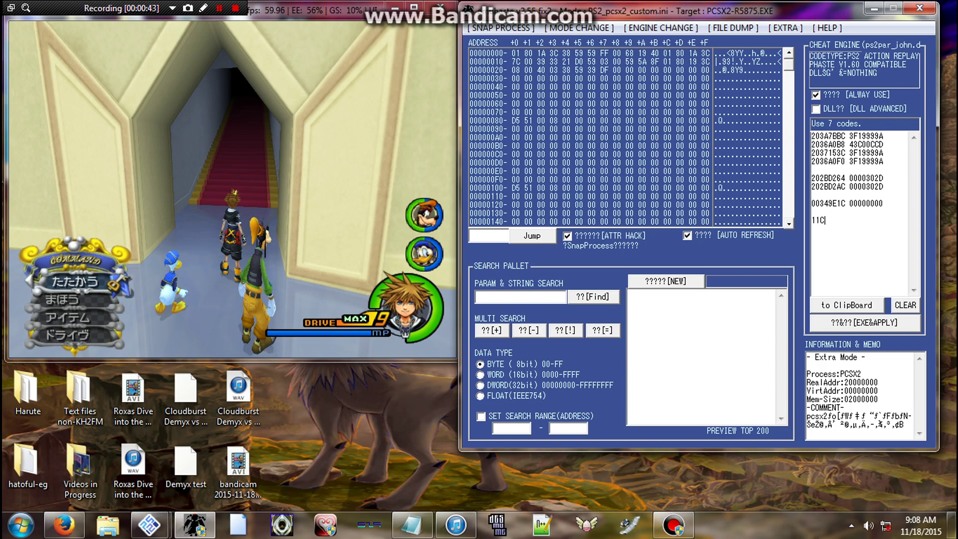
{"action": "type", "text": "E0B6A"}
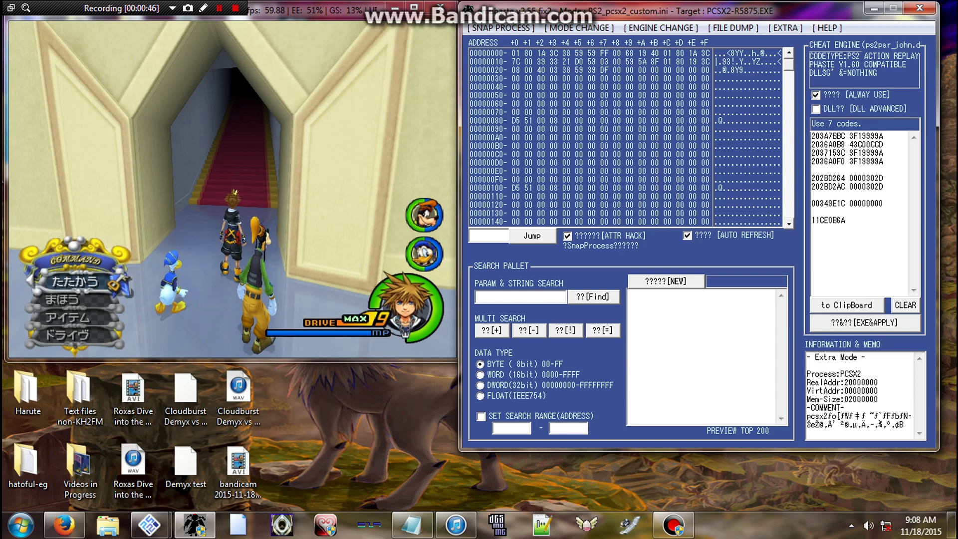
{"action": "type", "text": " 000"}
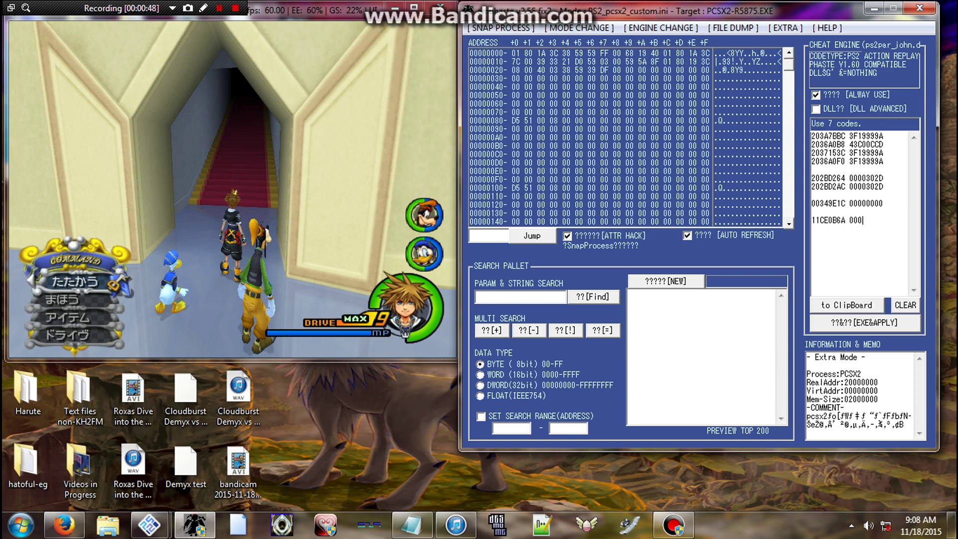
{"action": "type", "text": "00"}
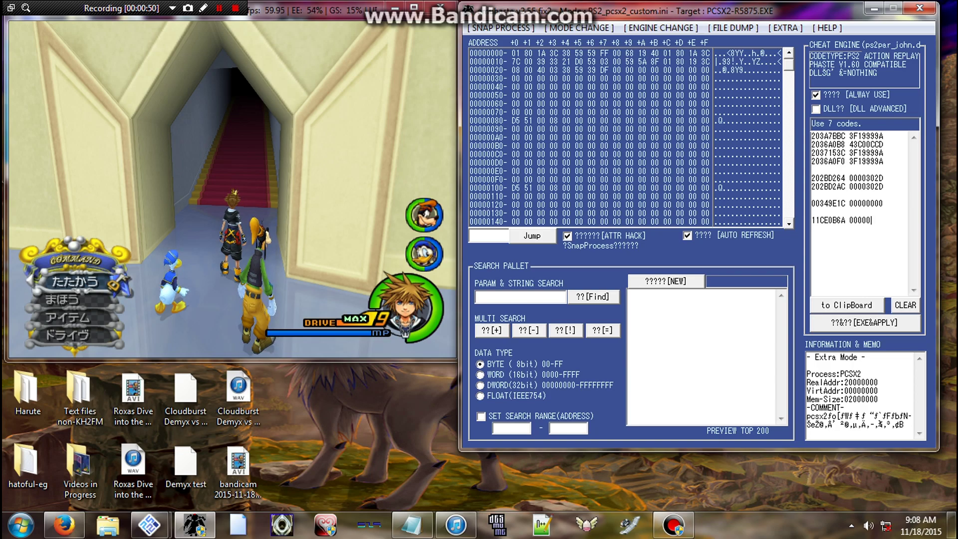
{"action": "type", "text": "8"}
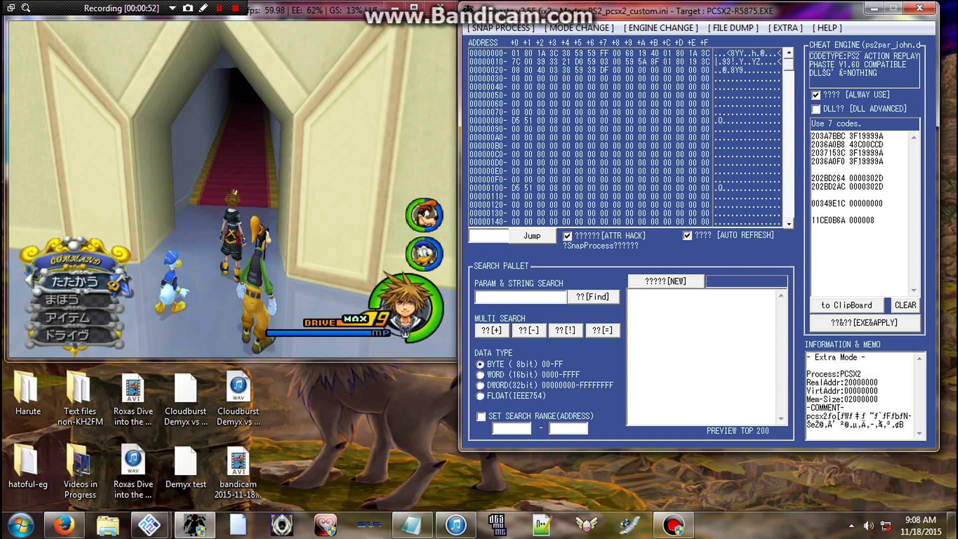
{"action": "type", "text": "F7"}
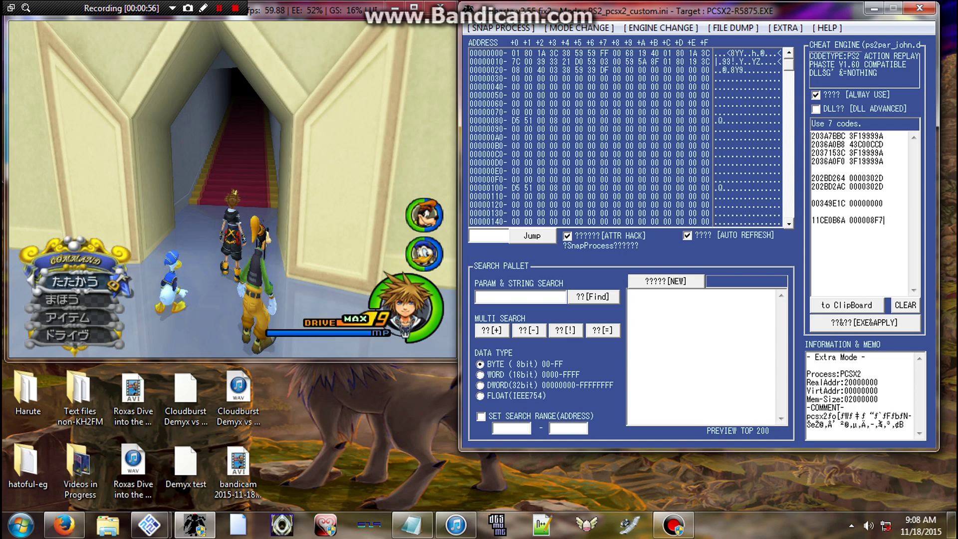
{"action": "key", "text": "alt+Tab"}
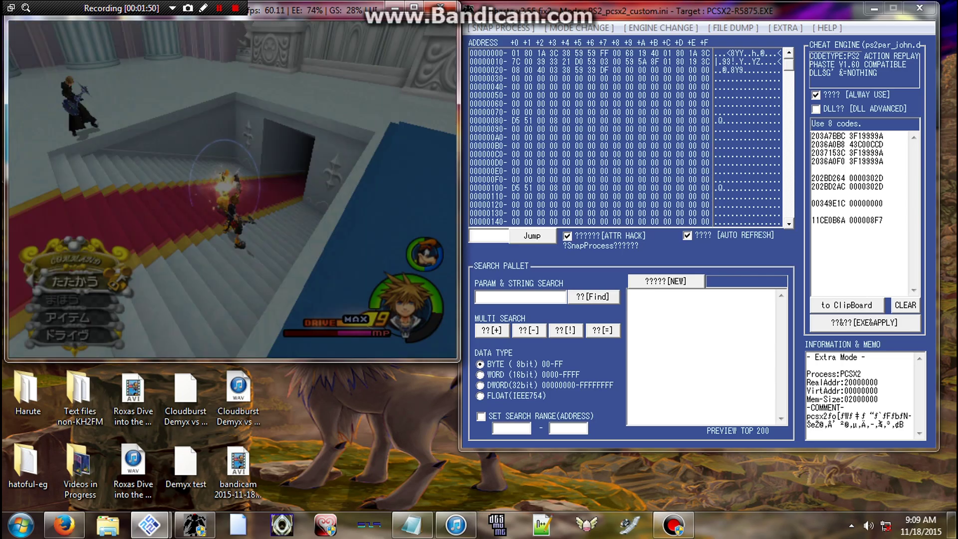
Step: Change the eighth code's value from 8F7 to 05C and apply the codes
{"action": "left_click_drag", "start_coordinate": [883, 220], "coordinate": [872, 220]}
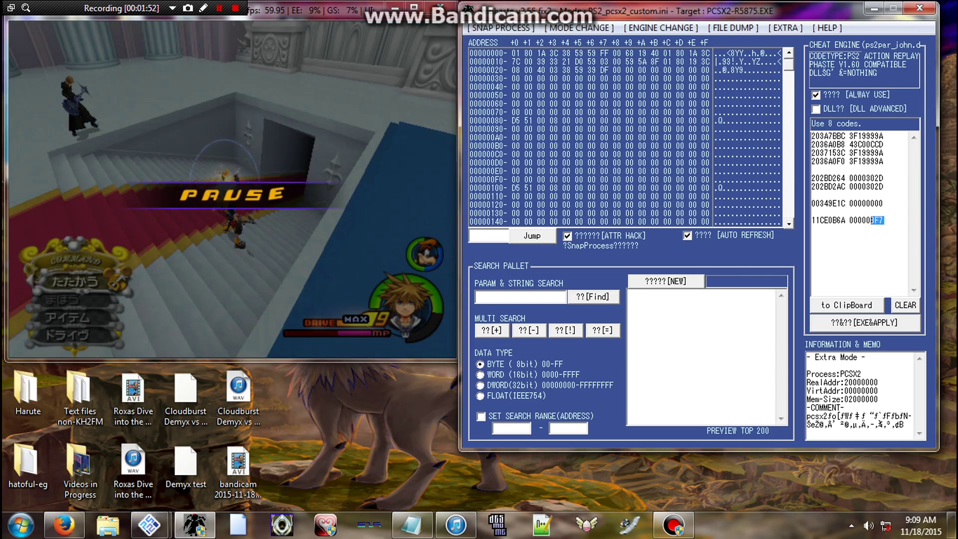
{"action": "type", "text": "05C"}
{"action": "left_click", "coordinate": [863, 322]}
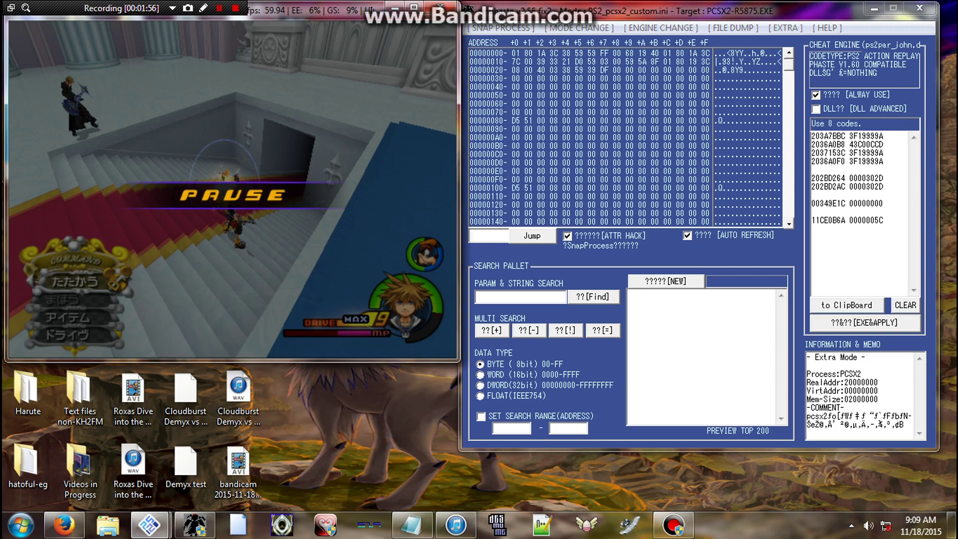
Step: Resume the game into the next scene, then pause the cutscene at the event-skip option
{"action": "key", "text": "Return"}
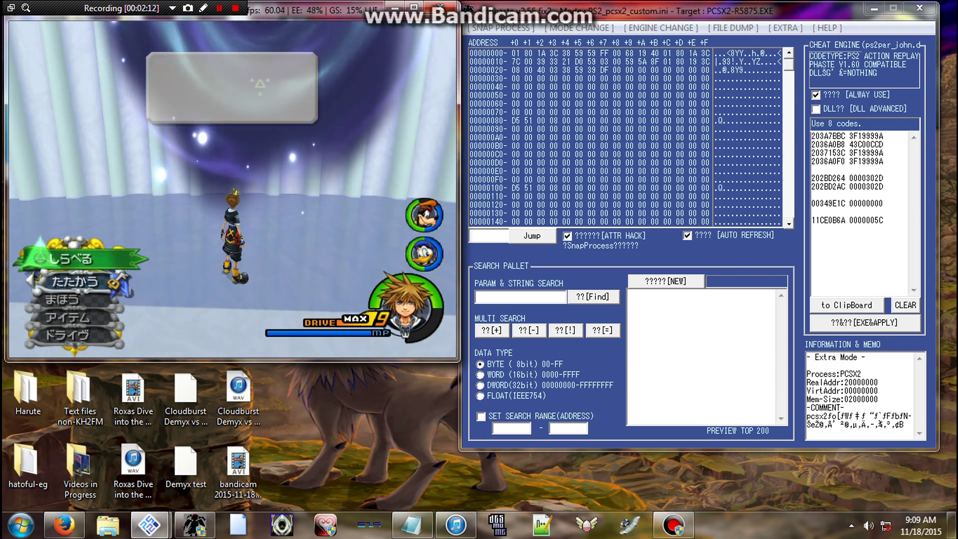
{"action": "key", "text": "Return"}
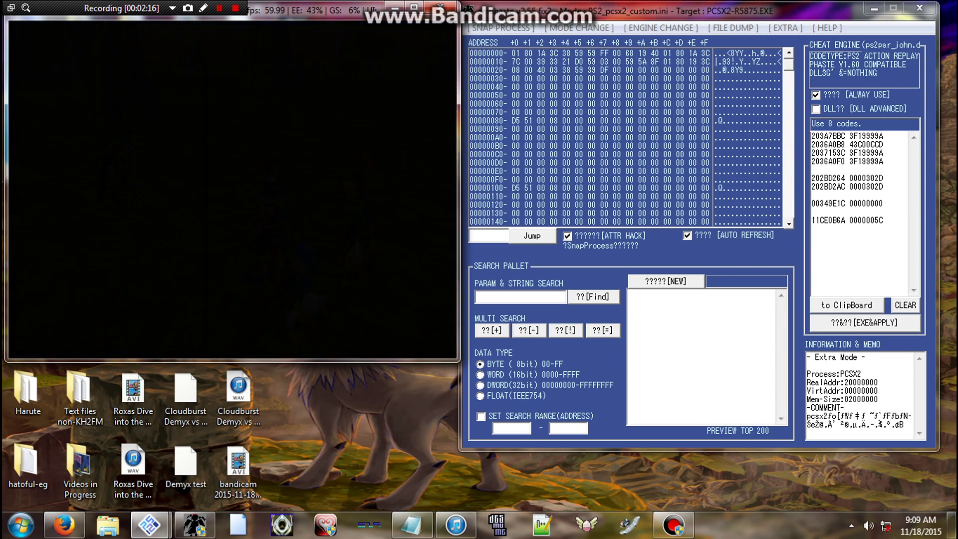
{"action": "key", "text": "Return"}
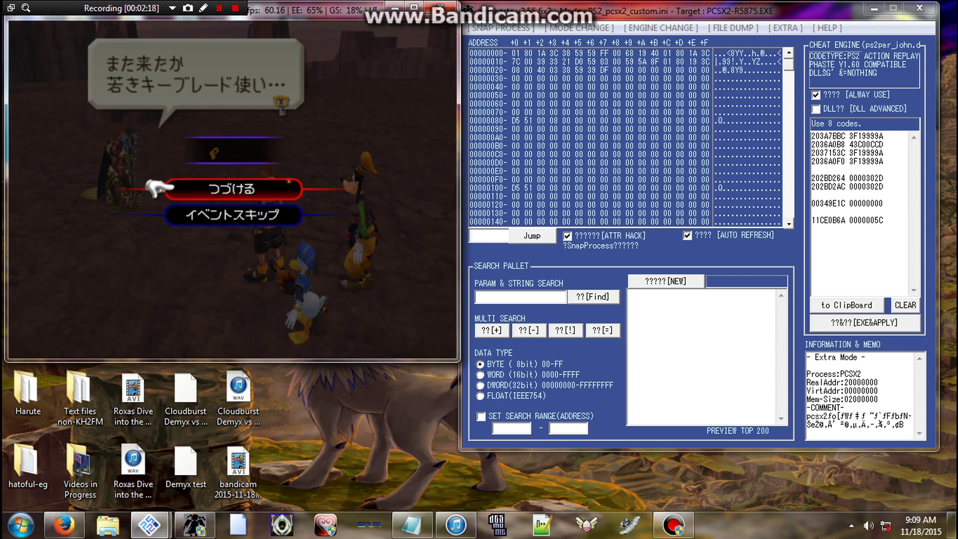
{"action": "key", "text": "Down"}
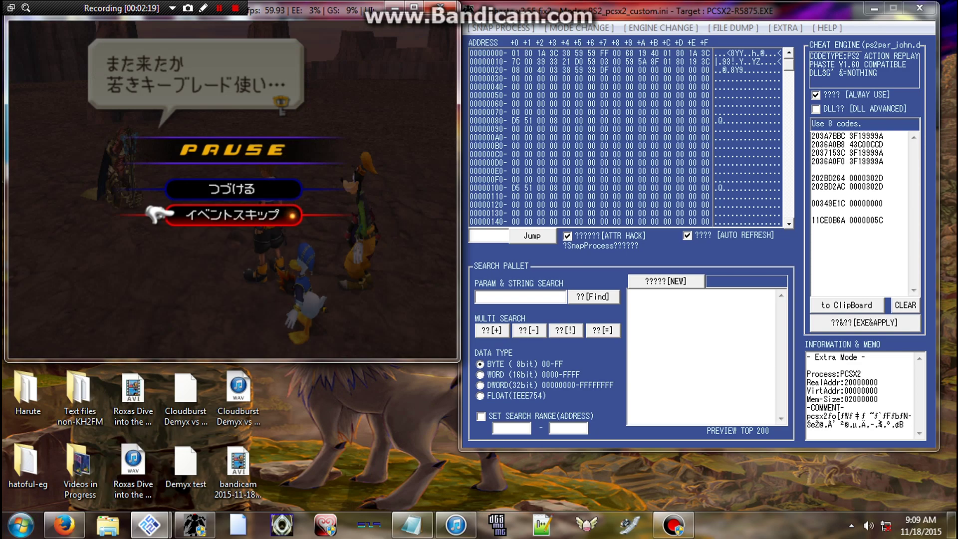
Step: Search the cheat-code notes for 'terra', stepping through two matches
{"action": "left_click", "coordinate": [412, 523]}
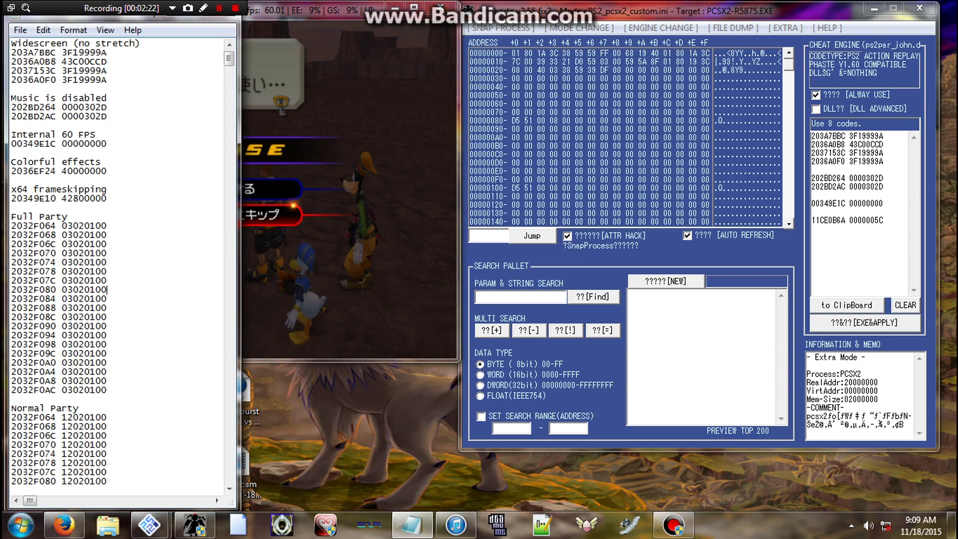
{"action": "key", "text": "ctrl+f"}
{"action": "type", "text": "terra"}
{"action": "key", "text": "Return"}
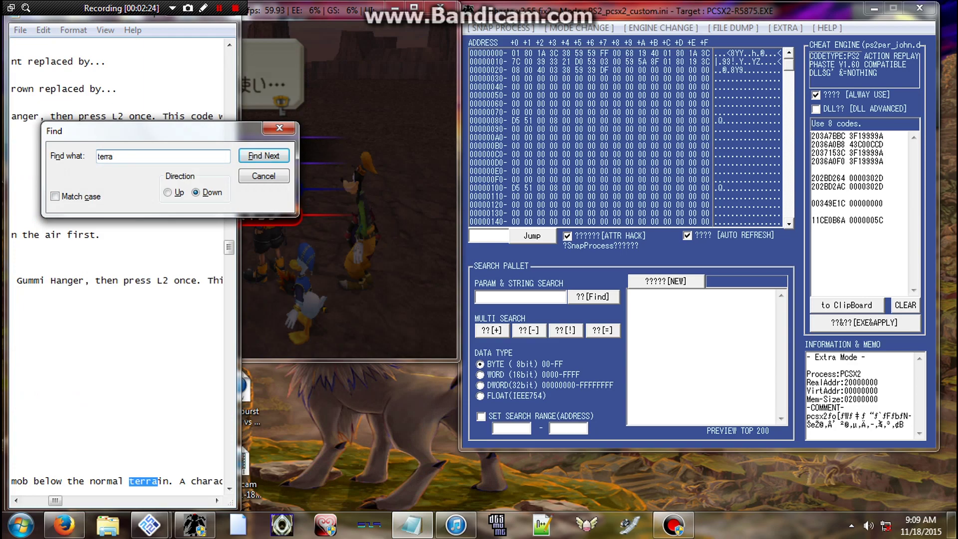
{"action": "key", "text": "Return"}
{"action": "key", "text": "Return"}
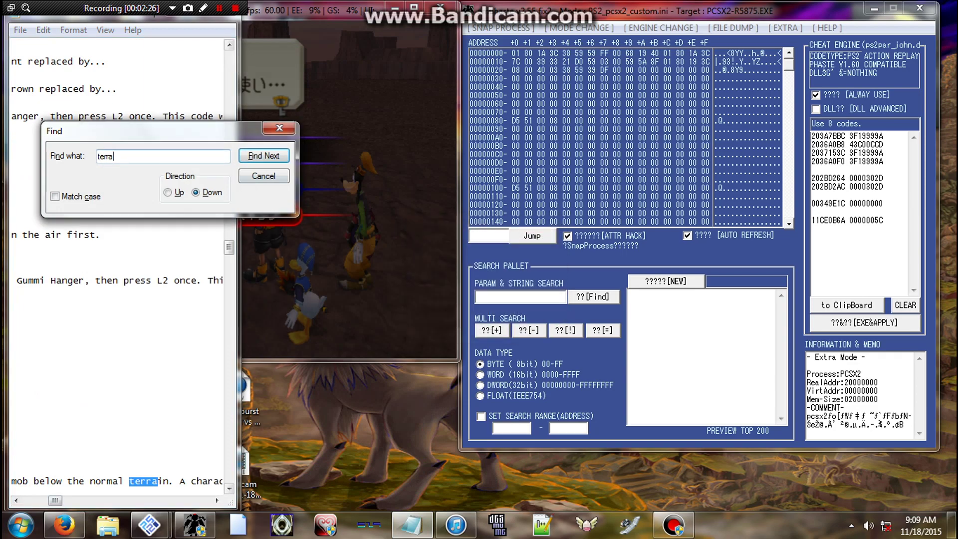
{"action": "key", "text": "Escape"}
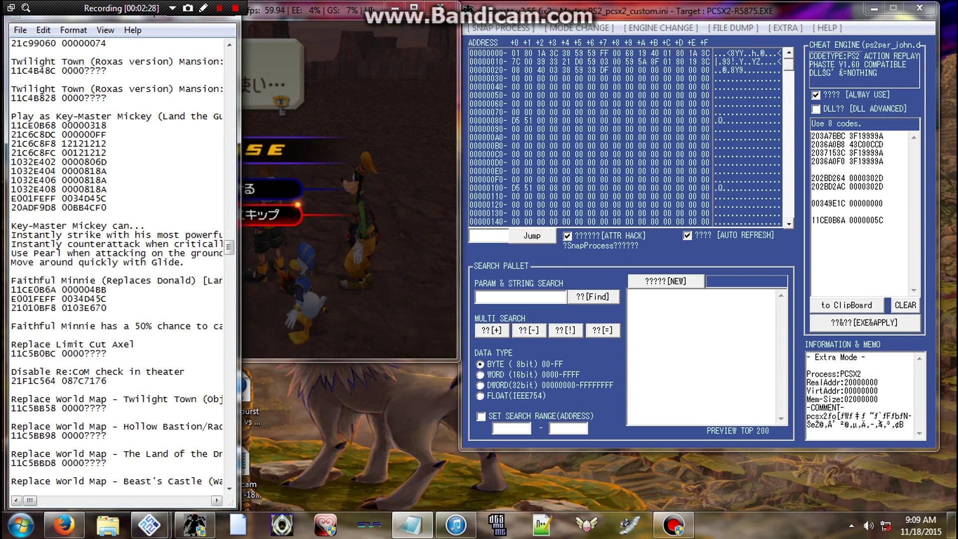
Step: Load the KH-Vids Kingdom Hearts II: Final Mix Codes thread in a new Firefox tab
{"action": "left_click", "coordinate": [64, 525]}
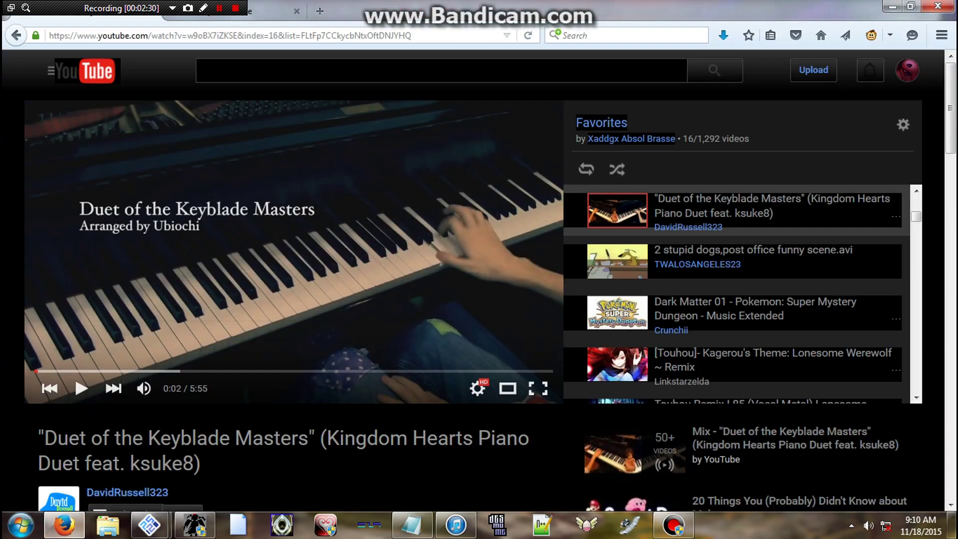
{"action": "key", "text": "ctrl+Tab"}
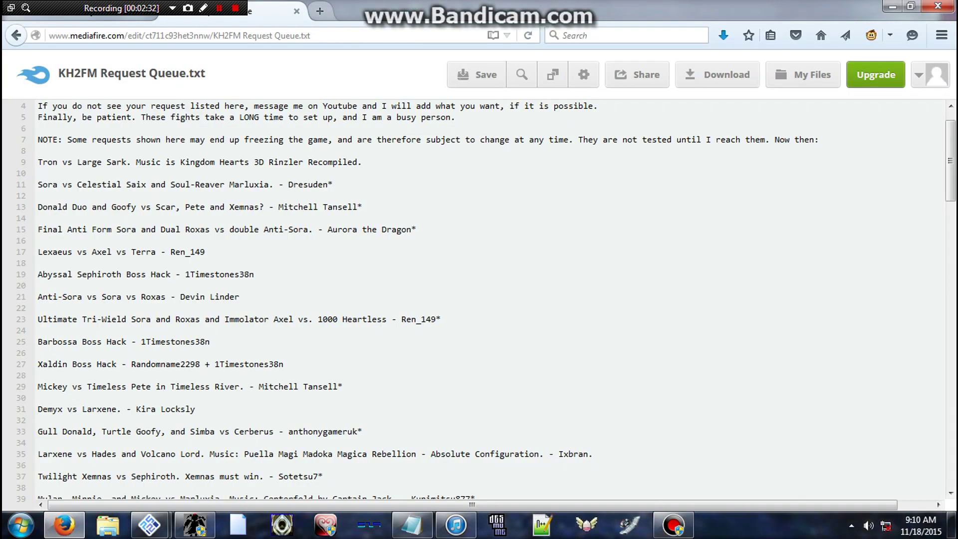
{"action": "key", "text": "ctrl+t"}
{"action": "type", "text": "kh-vids"}
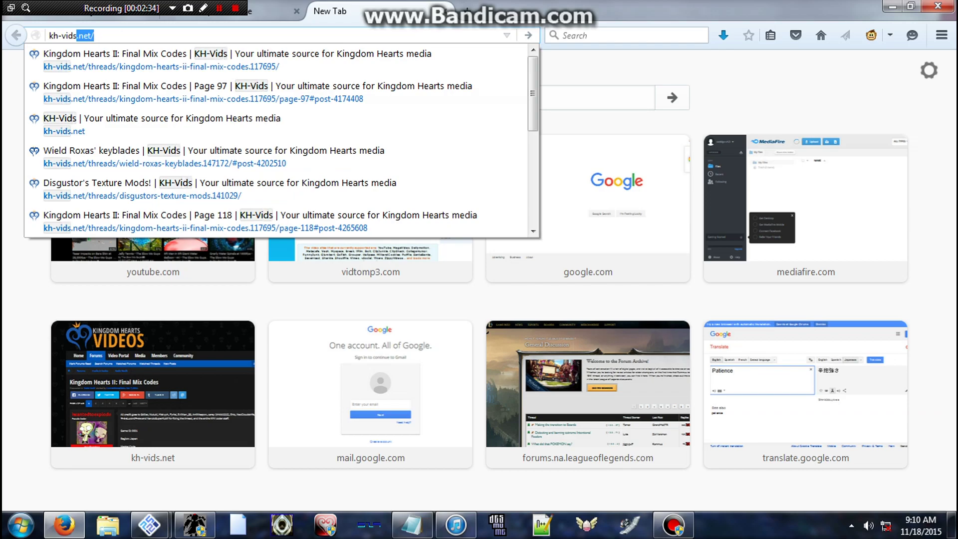
{"action": "key", "text": "Down"}
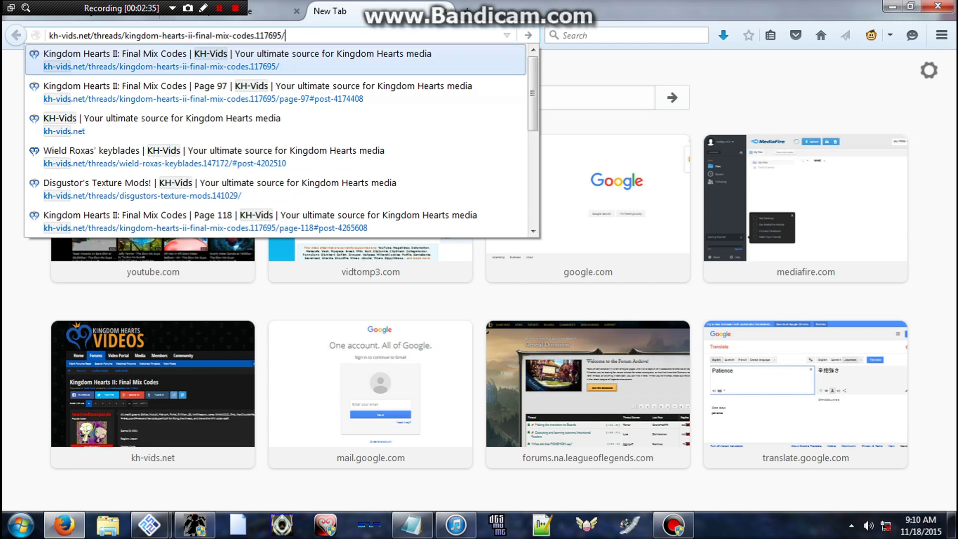
{"action": "key", "text": "Return"}
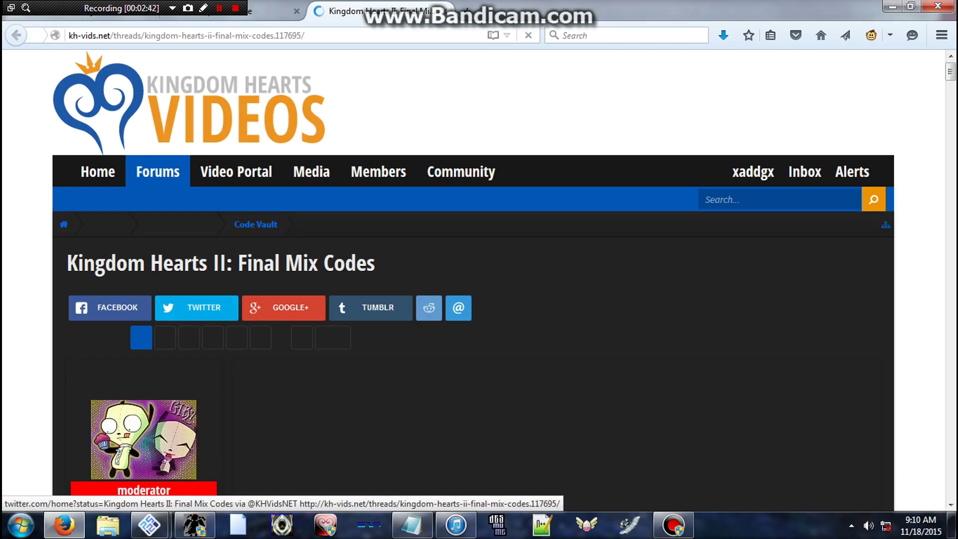
Step: Find the Object Replacement Codes section and expand its spoiler list
{"action": "scroll", "coordinate": [479, 279], "scroll_direction": "down", "scroll_amount": 5}
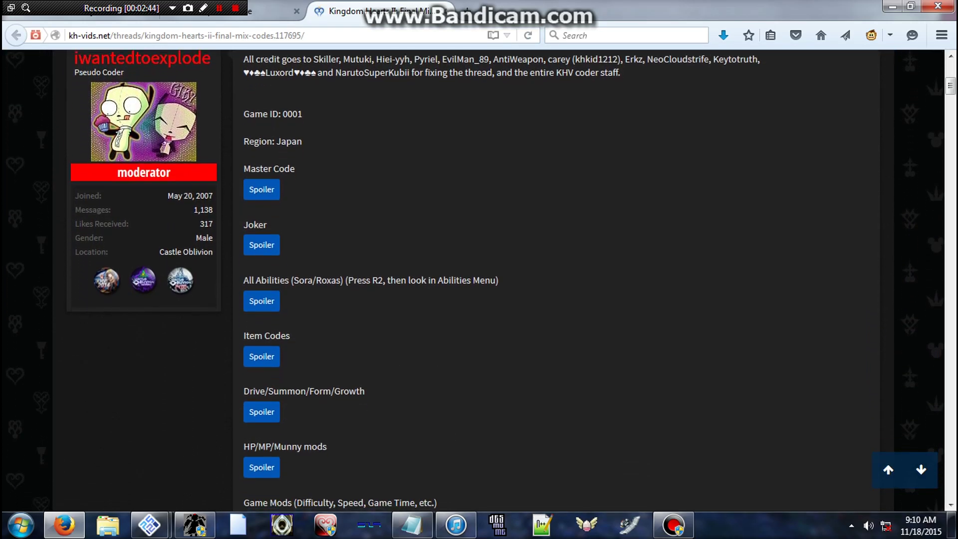
{"action": "scroll", "coordinate": [479, 279], "scroll_direction": "down", "scroll_amount": 3}
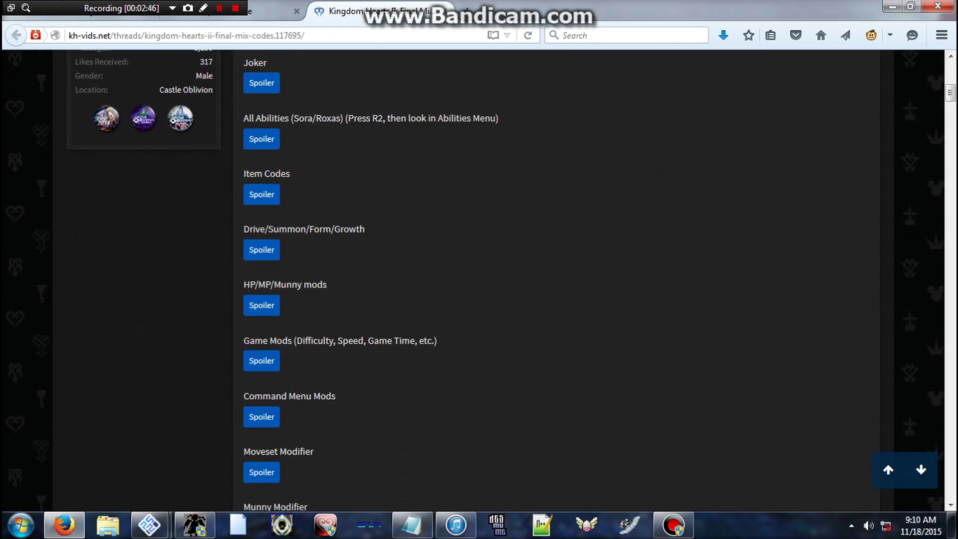
{"action": "scroll", "coordinate": [479, 279], "scroll_direction": "down", "scroll_amount": 5}
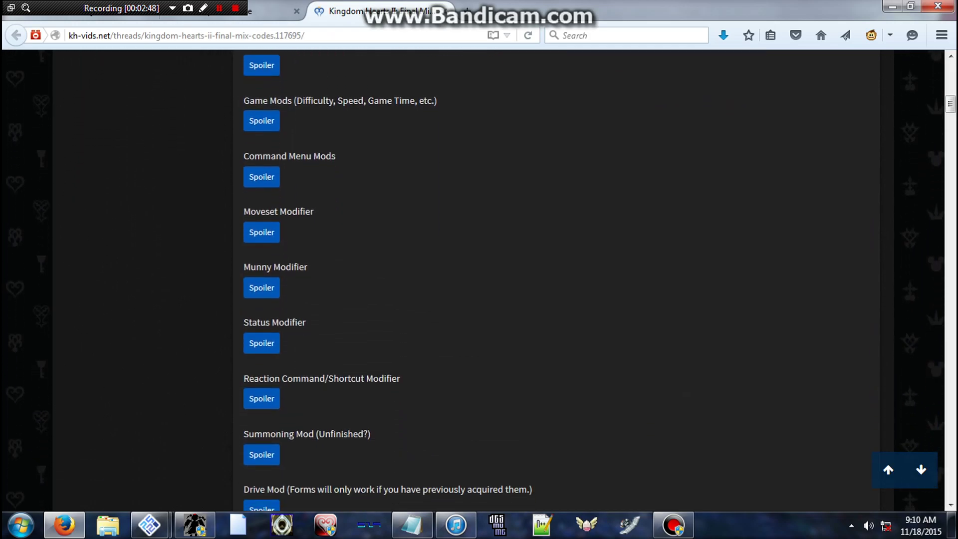
{"action": "scroll", "coordinate": [475, 279], "scroll_direction": "down", "scroll_amount": 5}
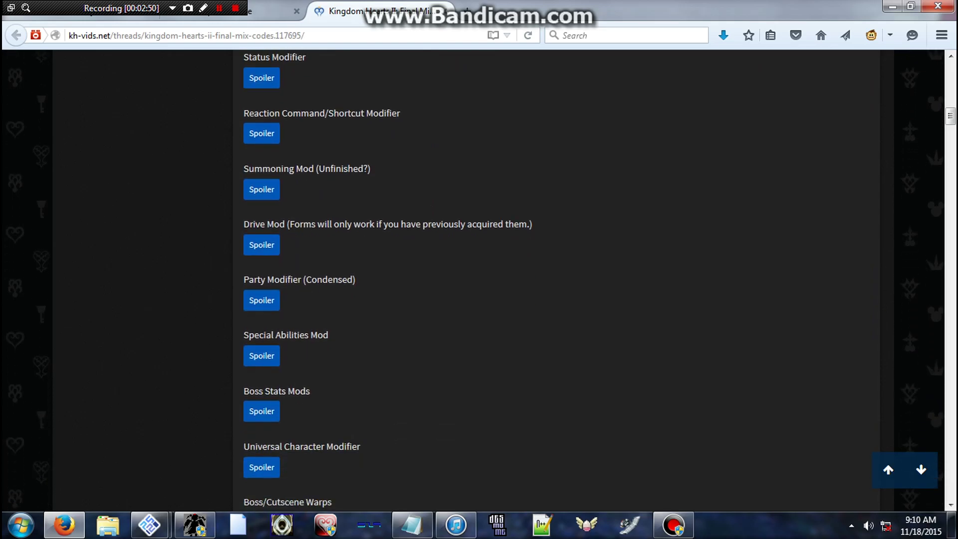
{"action": "scroll", "coordinate": [475, 279], "scroll_direction": "down", "scroll_amount": 3}
{"action": "scroll", "coordinate": [475, 279], "scroll_direction": "down", "scroll_amount": 6}
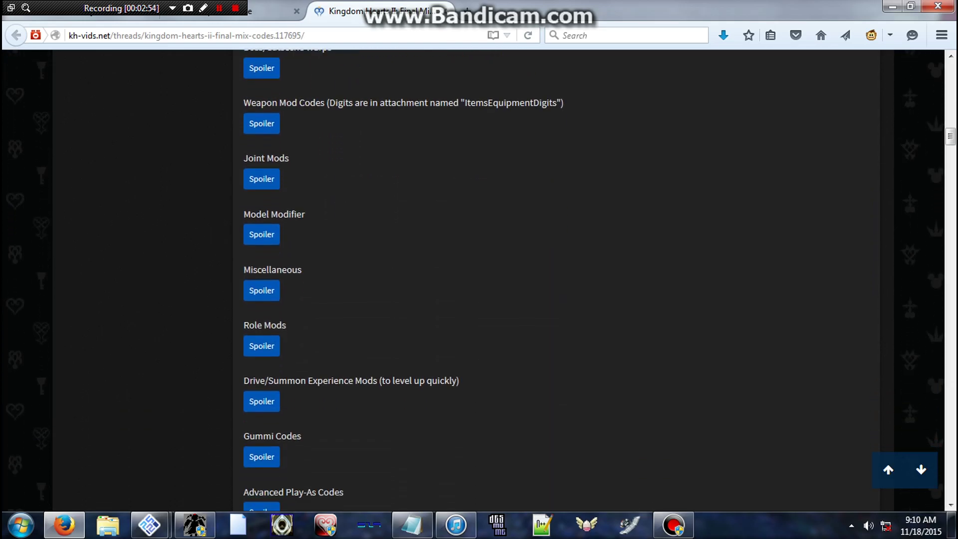
{"action": "scroll", "coordinate": [261, 182], "scroll_direction": "down", "scroll_amount": 4}
{"action": "scroll", "coordinate": [261, 182], "scroll_direction": "down", "scroll_amount": 4}
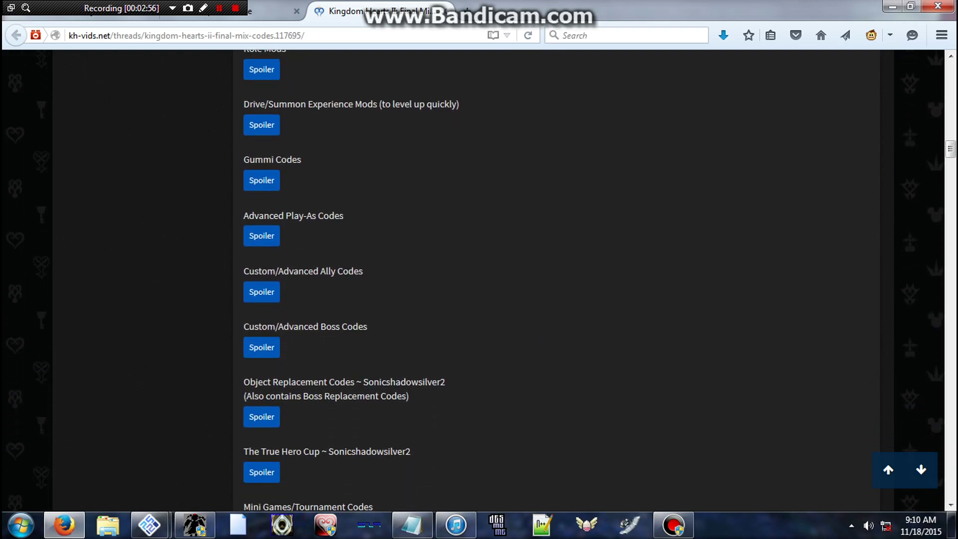
{"action": "scroll", "coordinate": [479, 280], "scroll_direction": "down", "scroll_amount": 1}
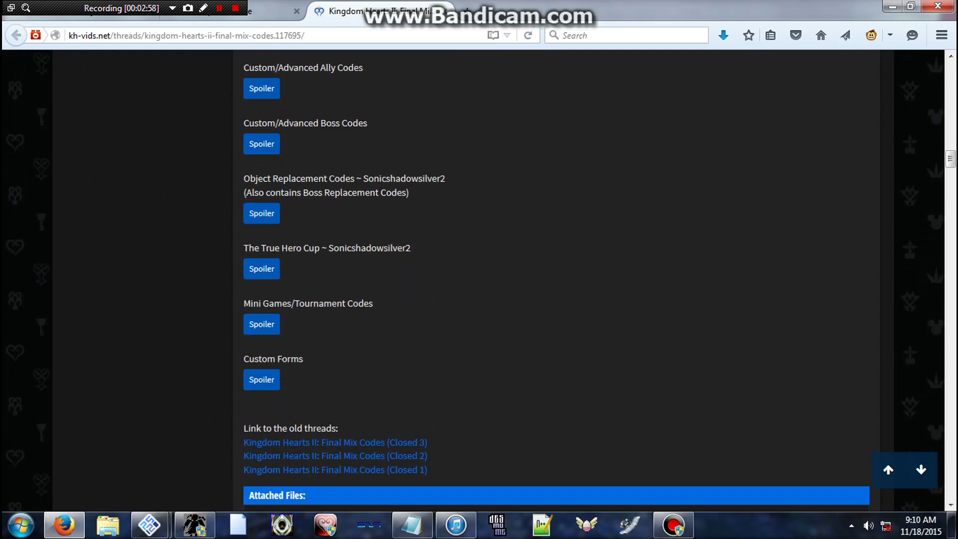
{"action": "scroll", "coordinate": [479, 279], "scroll_direction": "up", "scroll_amount": 3}
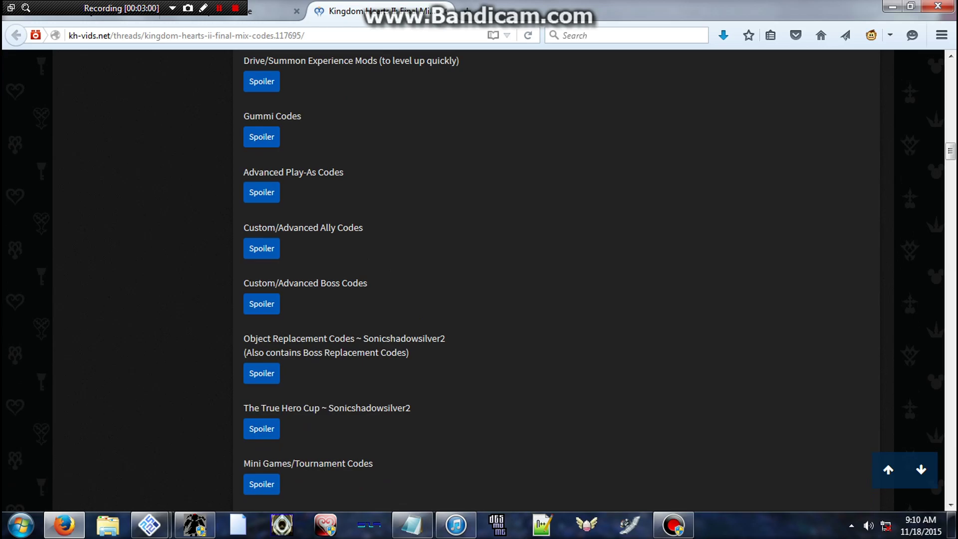
{"action": "scroll", "coordinate": [479, 280], "scroll_direction": "up", "scroll_amount": 2}
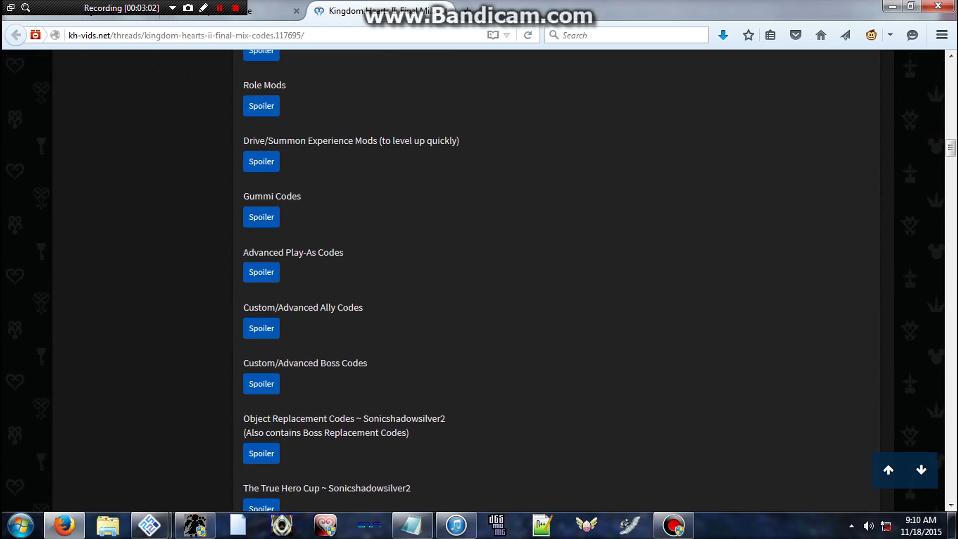
{"action": "scroll", "coordinate": [478, 279], "scroll_direction": "up", "scroll_amount": 2}
{"action": "scroll", "coordinate": [478, 279], "scroll_direction": "up", "scroll_amount": 8}
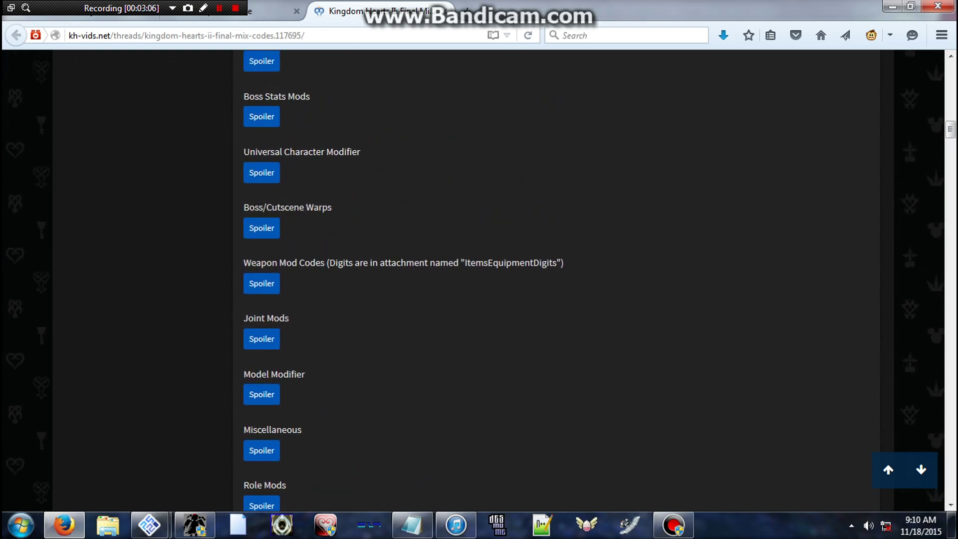
{"action": "scroll", "coordinate": [479, 279], "scroll_direction": "up", "scroll_amount": 2}
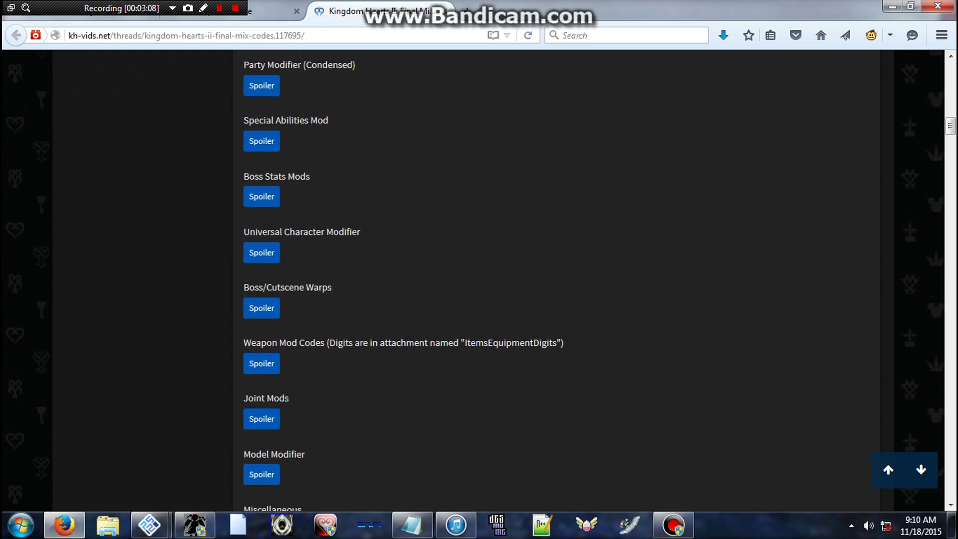
{"action": "scroll", "coordinate": [479, 279], "scroll_direction": "down", "scroll_amount": 8}
{"action": "scroll", "coordinate": [478, 279], "scroll_direction": "down", "scroll_amount": 3}
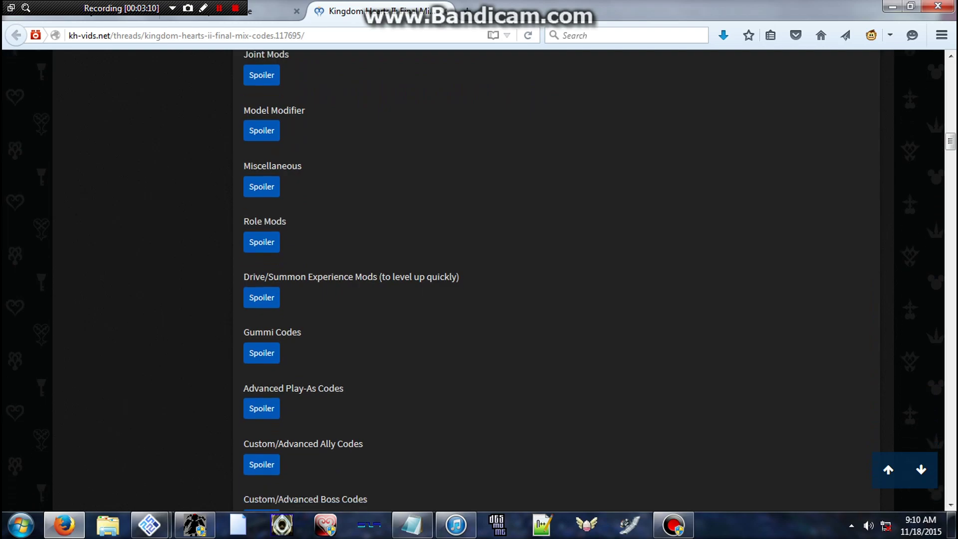
{"action": "scroll", "coordinate": [479, 279], "scroll_direction": "up", "scroll_amount": 5}
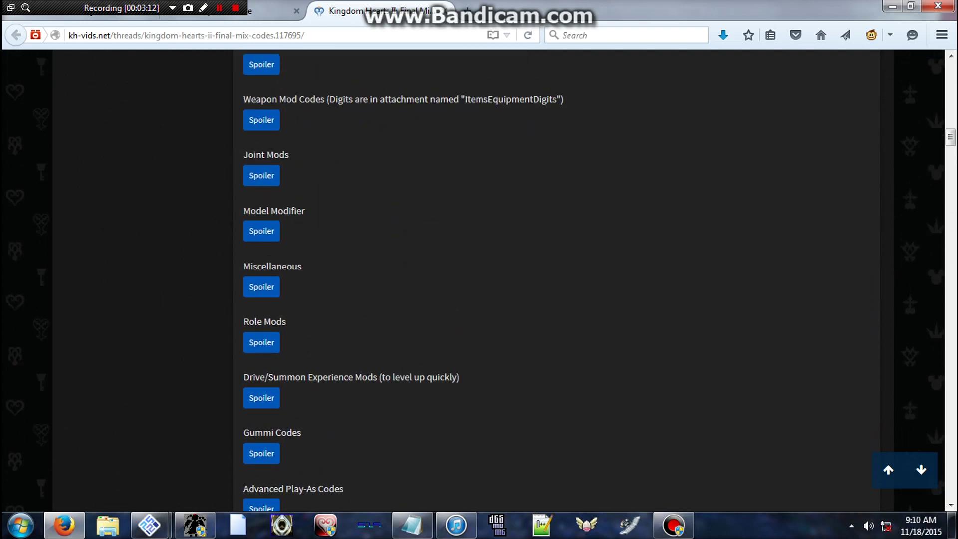
{"action": "scroll", "coordinate": [479, 280], "scroll_direction": "up", "scroll_amount": 2}
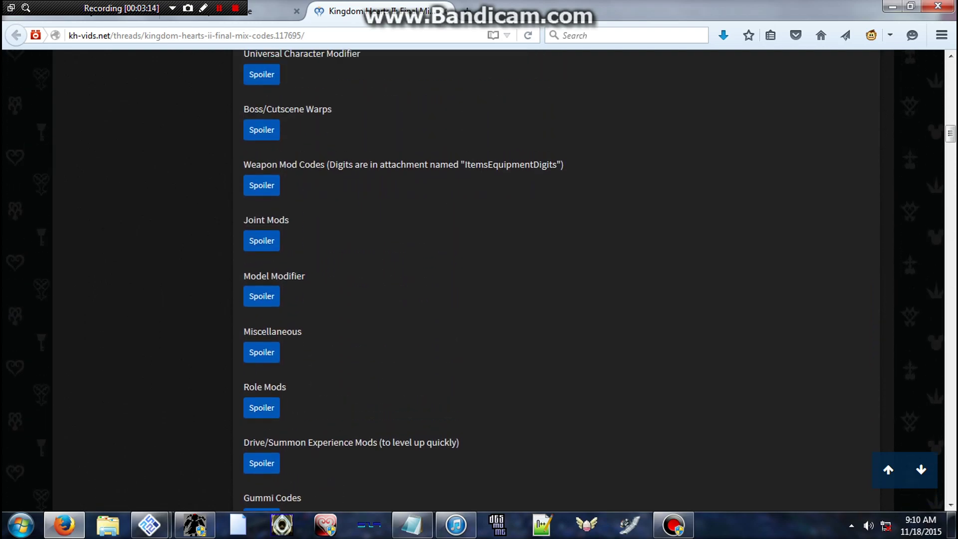
{"action": "scroll", "coordinate": [479, 279], "scroll_direction": "down", "scroll_amount": 7}
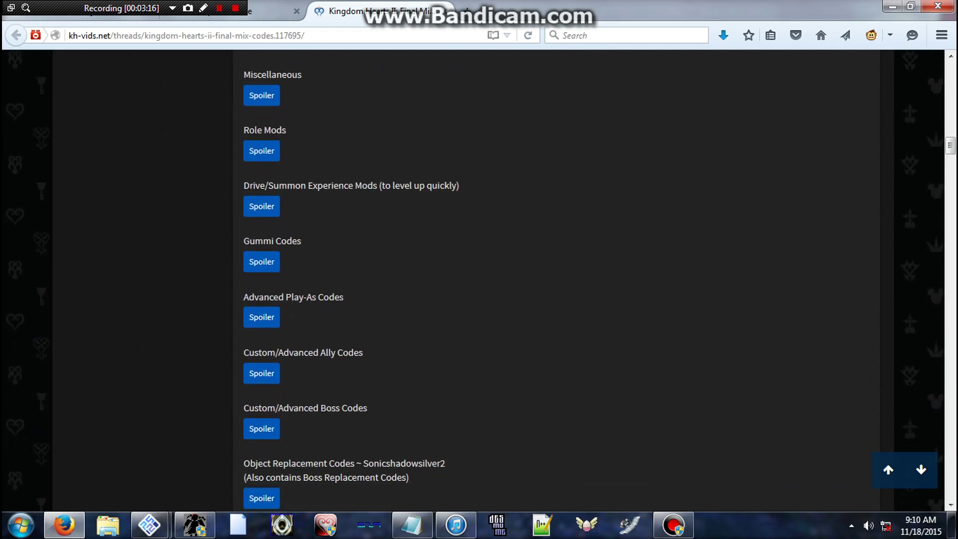
{"action": "scroll", "coordinate": [479, 279], "scroll_direction": "up", "scroll_amount": 5}
{"action": "scroll", "coordinate": [478, 279], "scroll_direction": "up", "scroll_amount": 5}
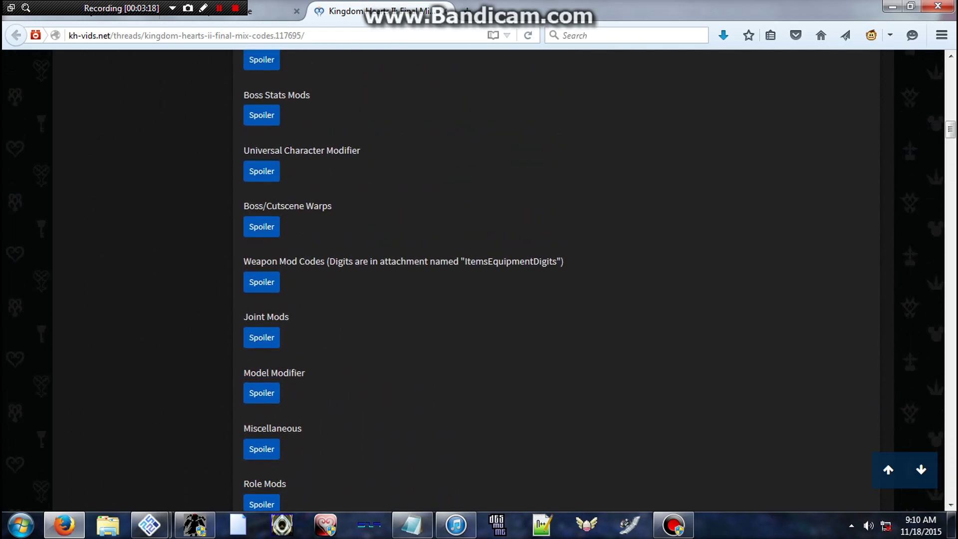
{"action": "scroll", "coordinate": [479, 279], "scroll_direction": "down", "scroll_amount": 5}
{"action": "scroll", "coordinate": [479, 280], "scroll_direction": "down", "scroll_amount": 10}
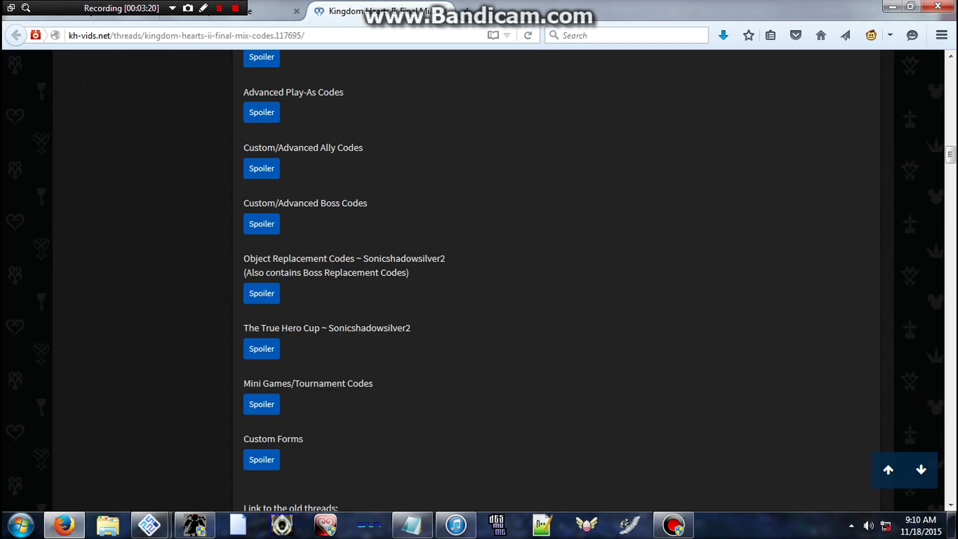
{"action": "left_click", "coordinate": [262, 294]}
{"action": "scroll", "coordinate": [469, 429], "scroll_direction": "down", "scroll_amount": 1}
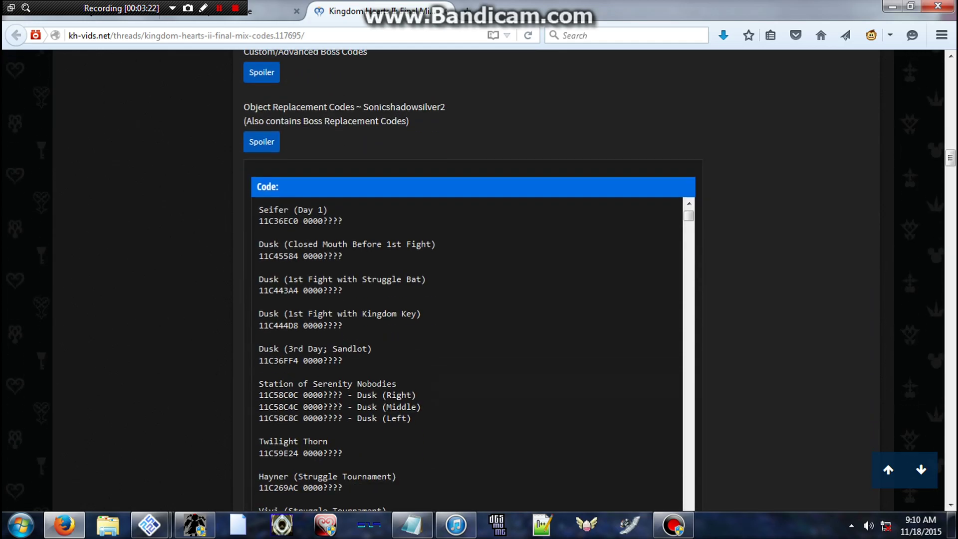
{"action": "scroll", "coordinate": [478, 279], "scroll_direction": "up", "scroll_amount": 2}
{"action": "scroll", "coordinate": [479, 279], "scroll_direction": "down", "scroll_amount": 2}
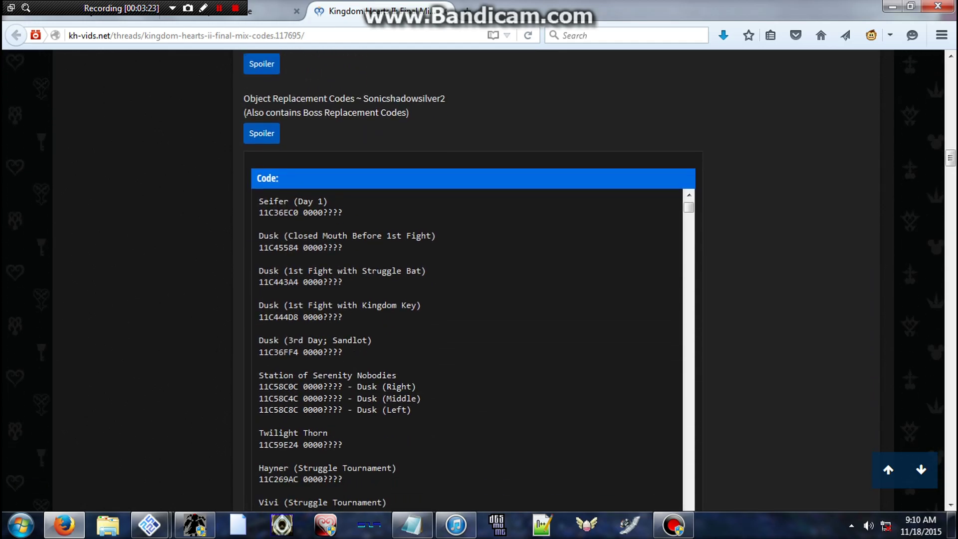
Step: Search the page for Terra and copy her code line 11C556E0 0000????
{"action": "key", "text": "ctrl+f"}
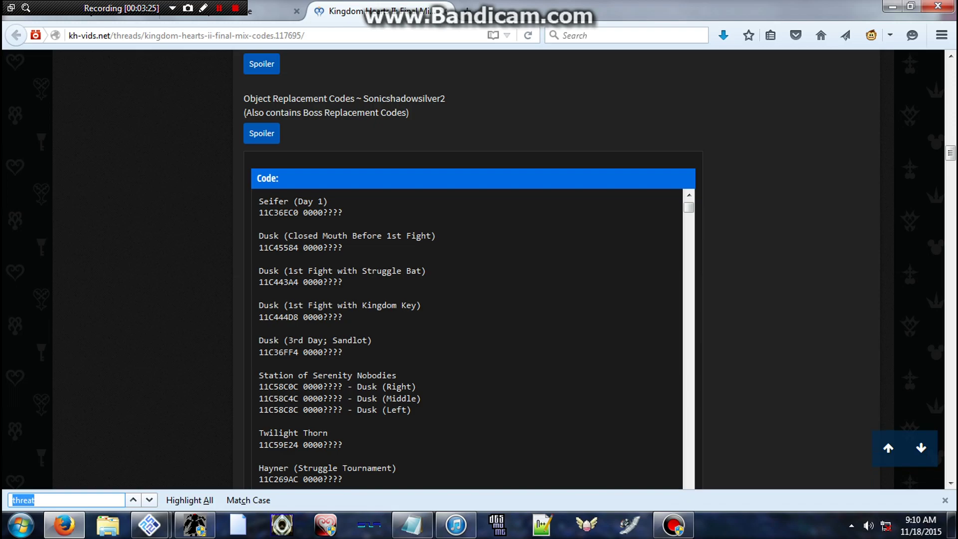
{"action": "type", "text": "Terra"}
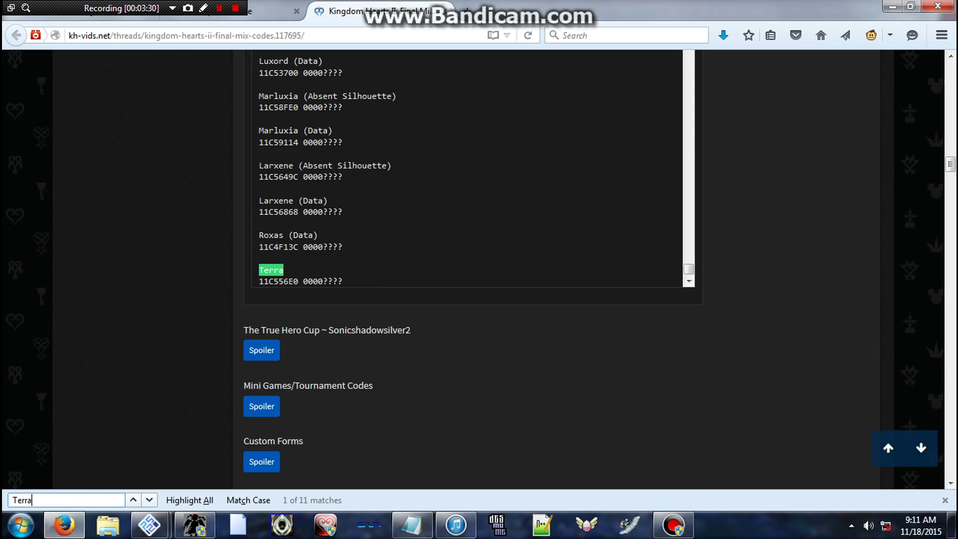
{"action": "left_click_drag", "start_coordinate": [343, 280], "coordinate": [258, 281]}
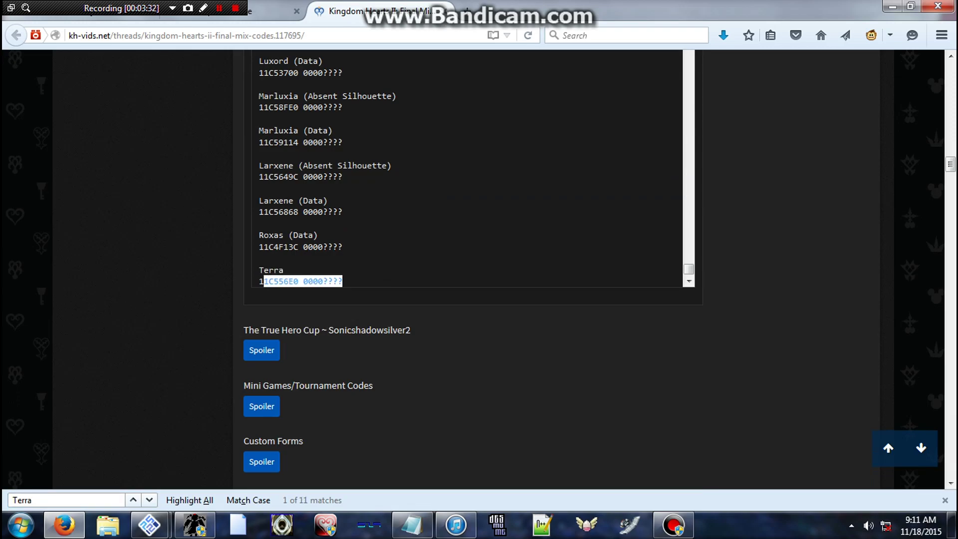
{"action": "right_click", "coordinate": [269, 280]}
{"action": "left_click", "coordinate": [288, 289]}
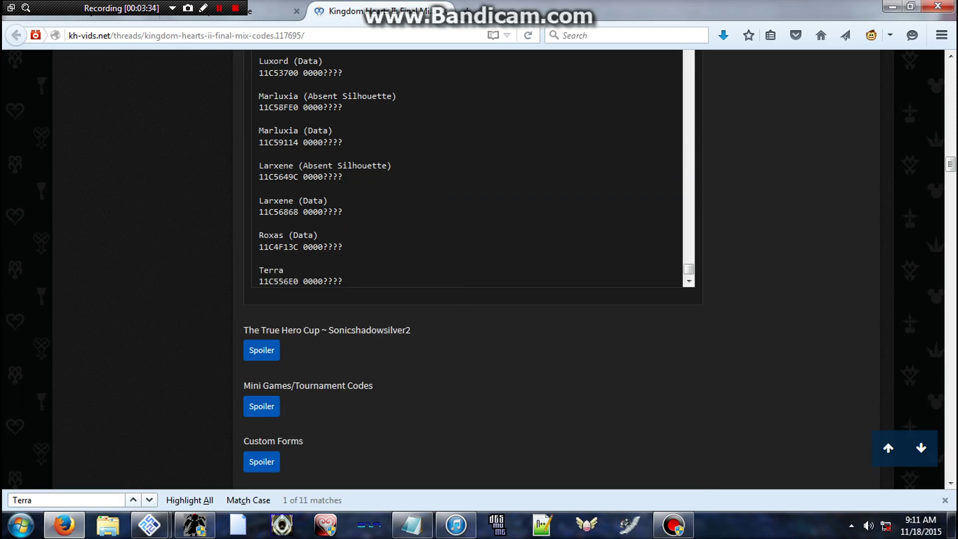
Step: Paste Terra's code 11C556E0 into the cheat list over the old 11CE0B6A 0000005C line
{"action": "left_click", "coordinate": [944, 500]}
{"action": "left_click", "coordinate": [64, 524]}
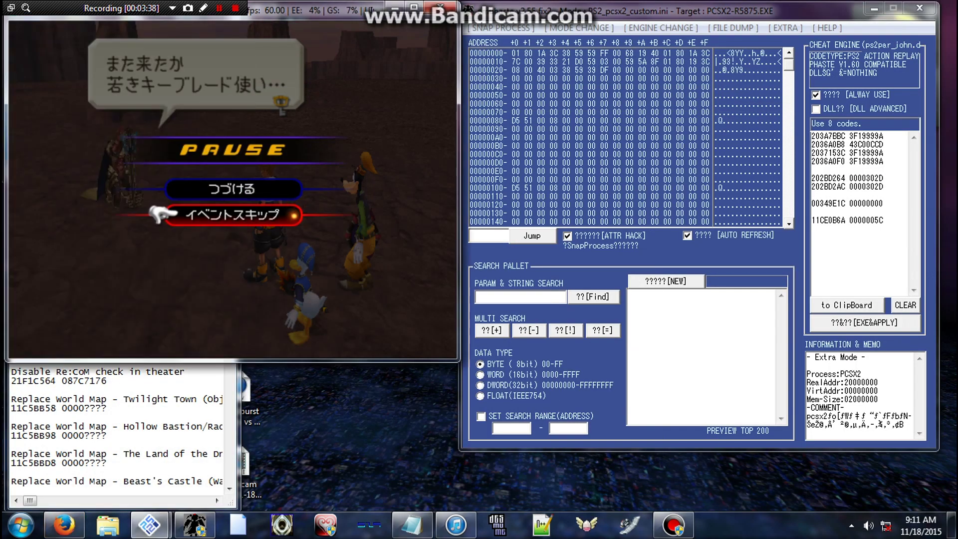
{"action": "key", "text": "alt+Tab"}
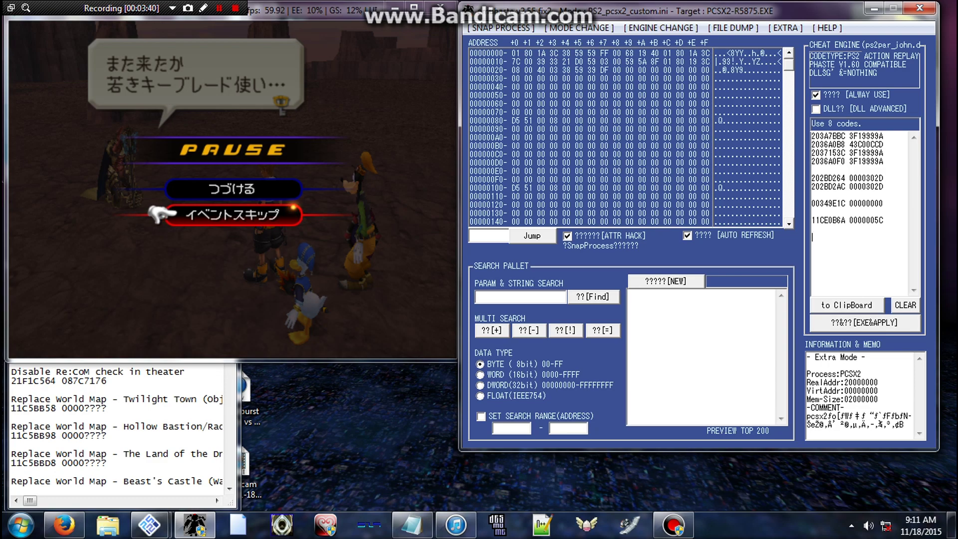
{"action": "key", "text": "ctrl+v"}
{"action": "key", "text": "Delete"}
{"action": "key", "text": "Delete"}
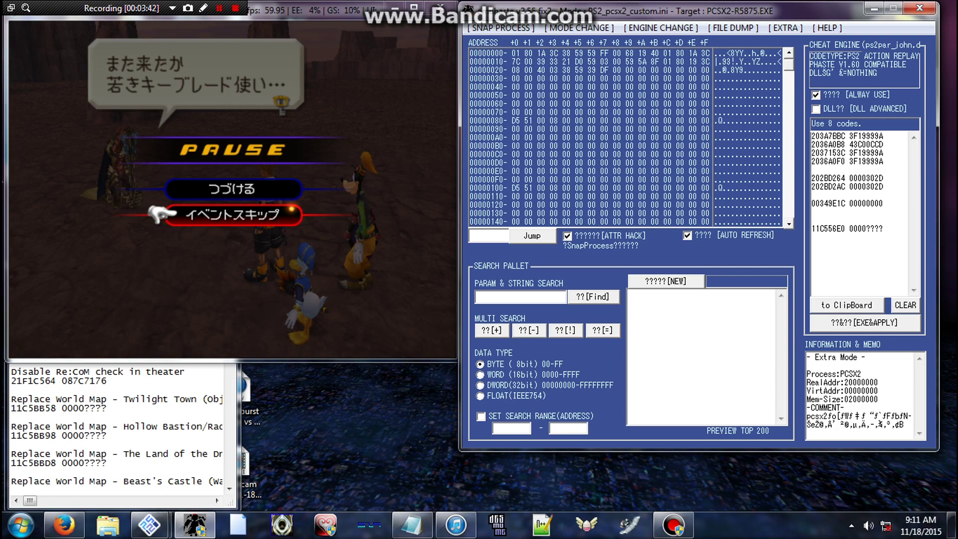
{"action": "key", "text": "End"}
{"action": "key", "text": "shift+Left"}
{"action": "key", "text": "shift+Left"}
{"action": "key", "text": "shift+Left"}
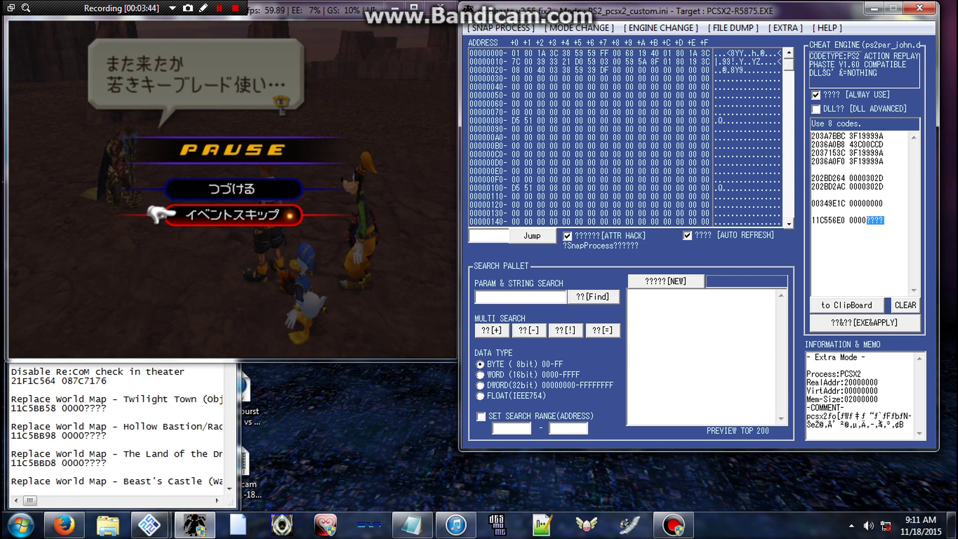
Step: Give Terra's code the value 000008F7, apply the codes, and skip the event scene
{"action": "type", "text": "08F7"}
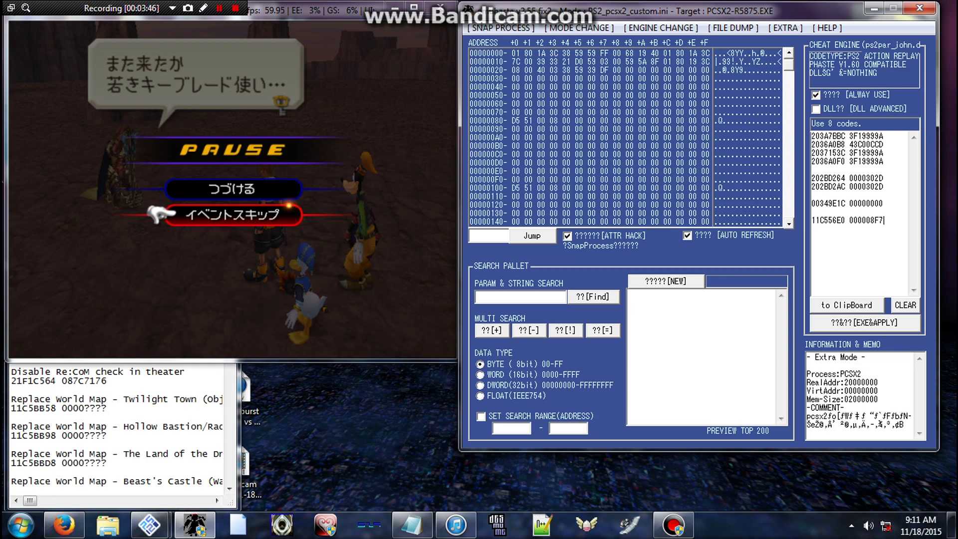
{"action": "left_click", "coordinate": [864, 322]}
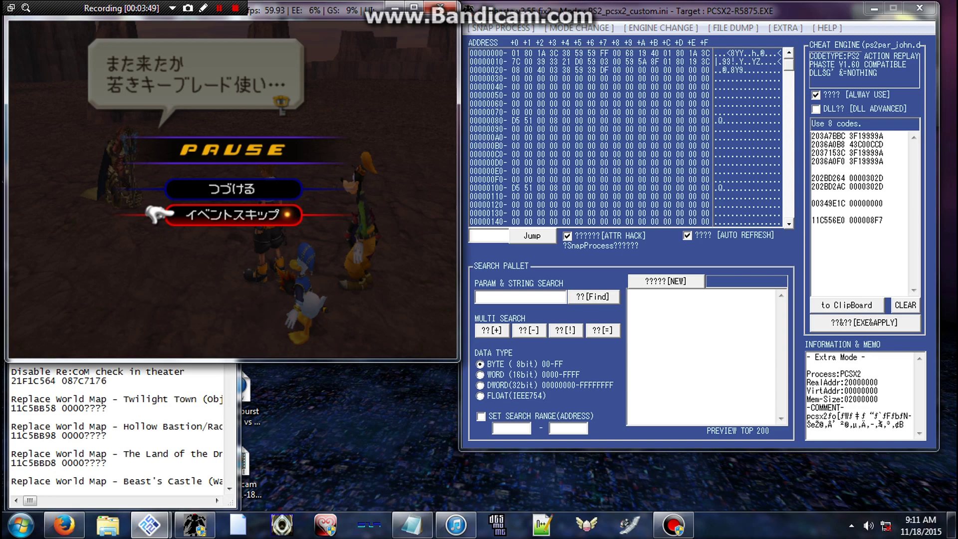
{"action": "key", "text": "Return"}
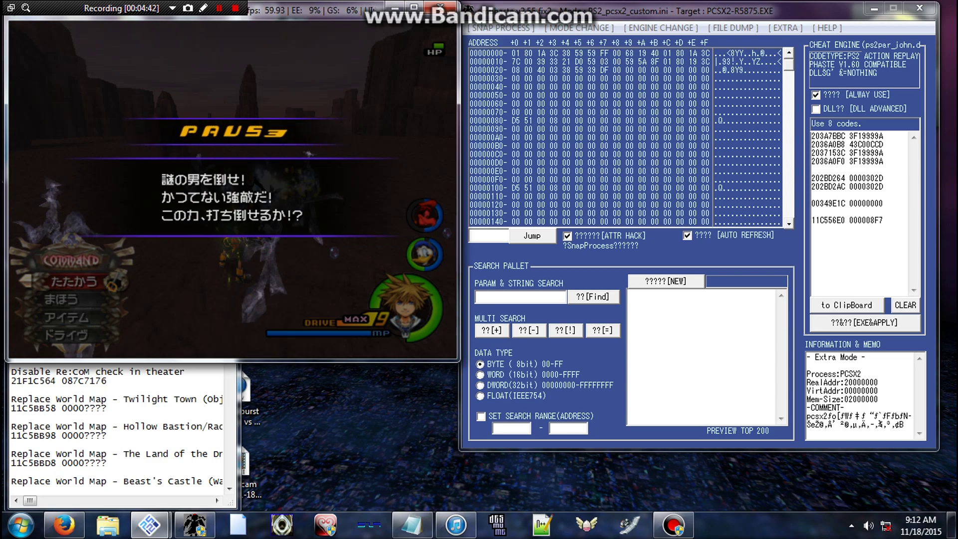
Step: Pause the boss battle at its start and switch to the cheat engine
{"action": "key", "text": "alt+Tab"}
Step: Save a game memory dump named 'file dump' to the Desktop and acknowledge the success message
{"action": "left_click", "coordinate": [732, 28]}
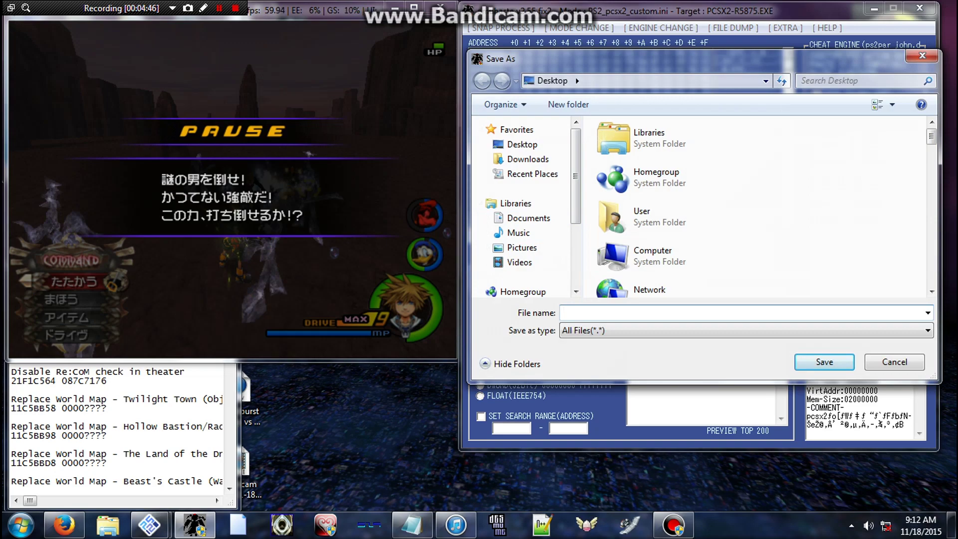
{"action": "left_click", "coordinate": [746, 330]}
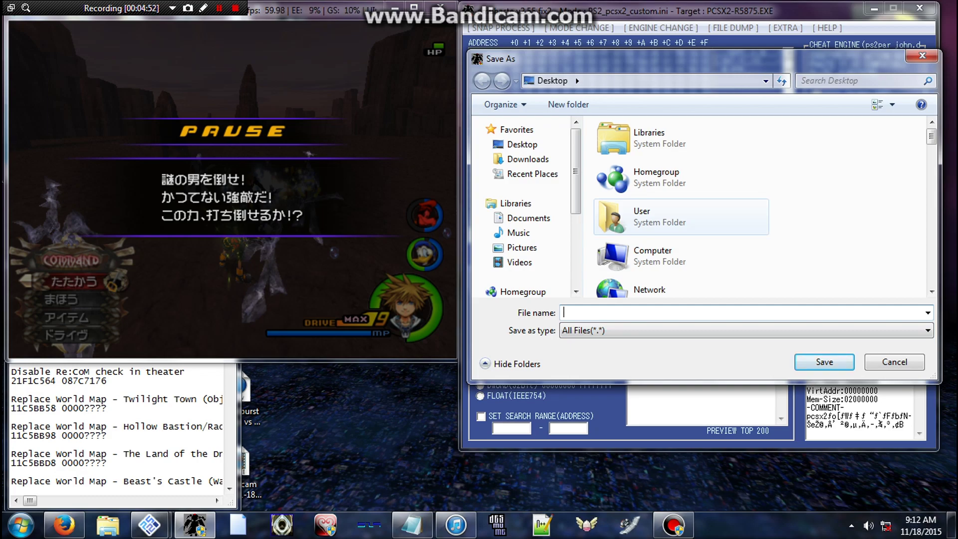
{"action": "type", "text": "file dump"}
{"action": "key", "text": "Return"}
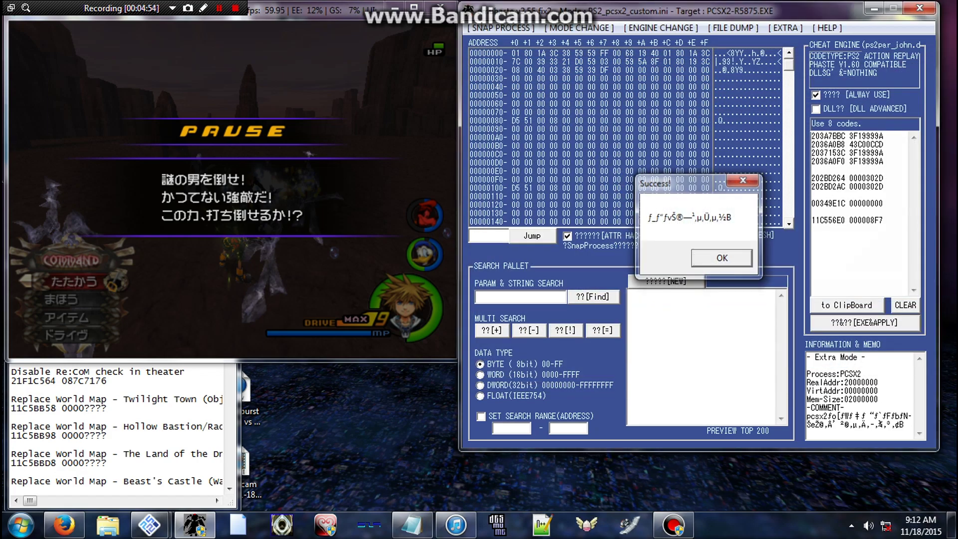
{"action": "key", "text": "Return"}
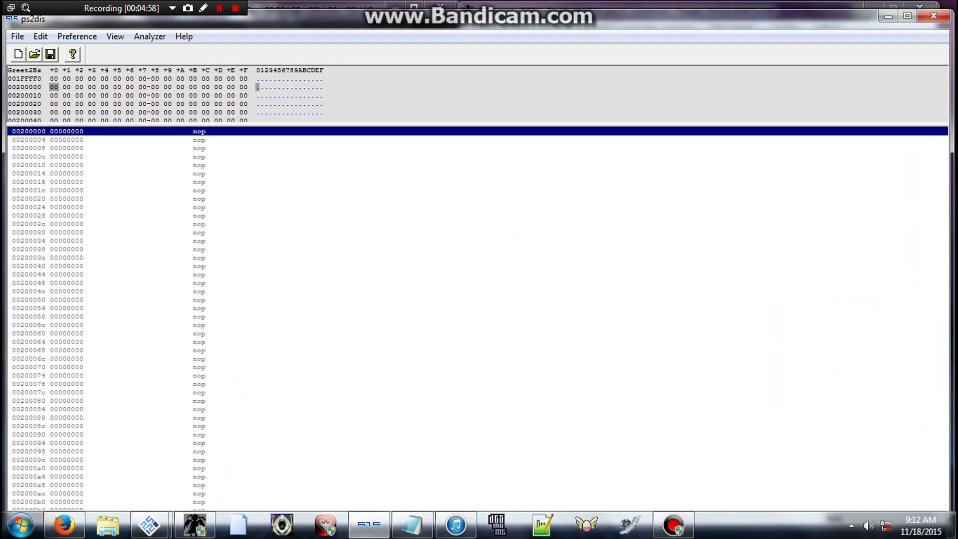
Step: Open the 'file dump' file in ps2dis at the default load address
{"action": "key", "text": "alt+f"}
{"action": "key", "text": "Down"}
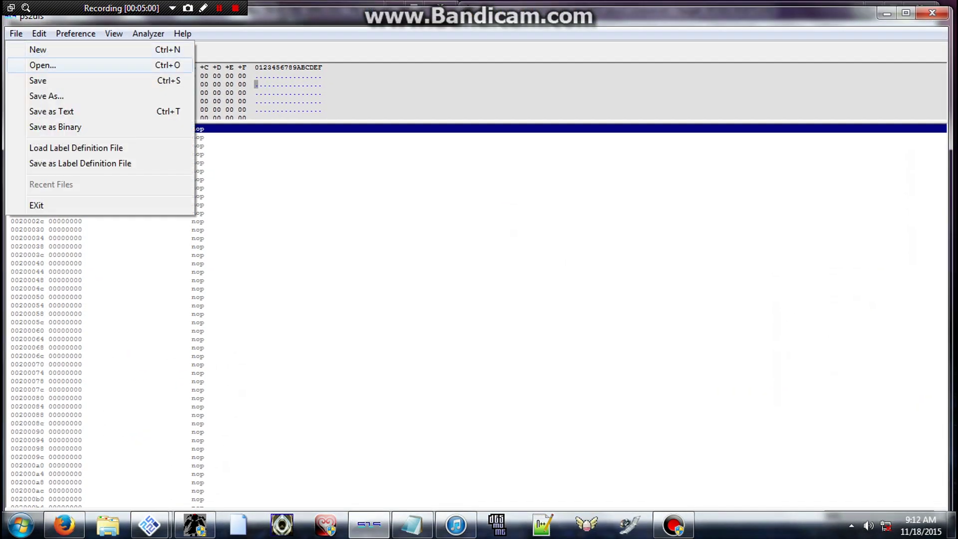
{"action": "key", "text": "Return"}
{"action": "type", "text": "file"}
{"action": "key", "text": "Down"}
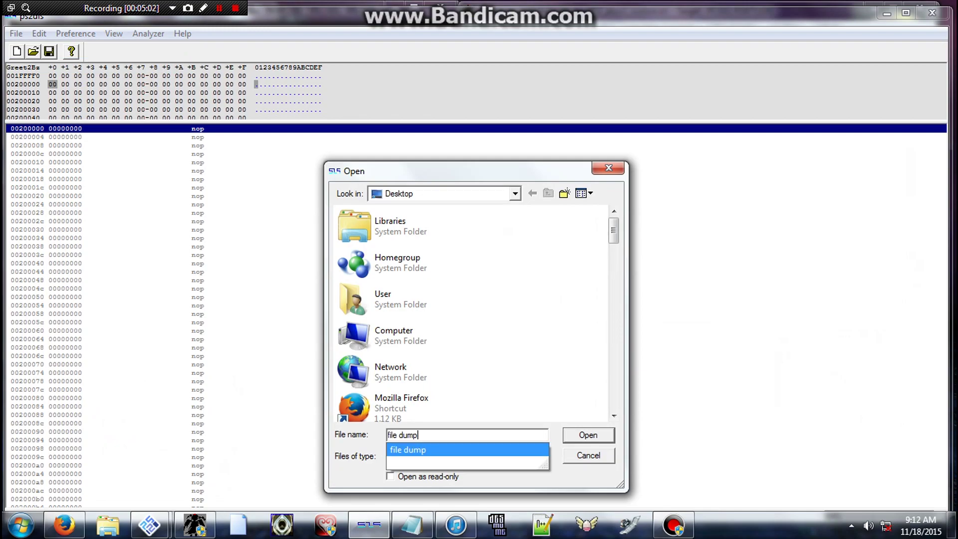
{"action": "key", "text": "Return"}
{"action": "key", "text": "Return"}
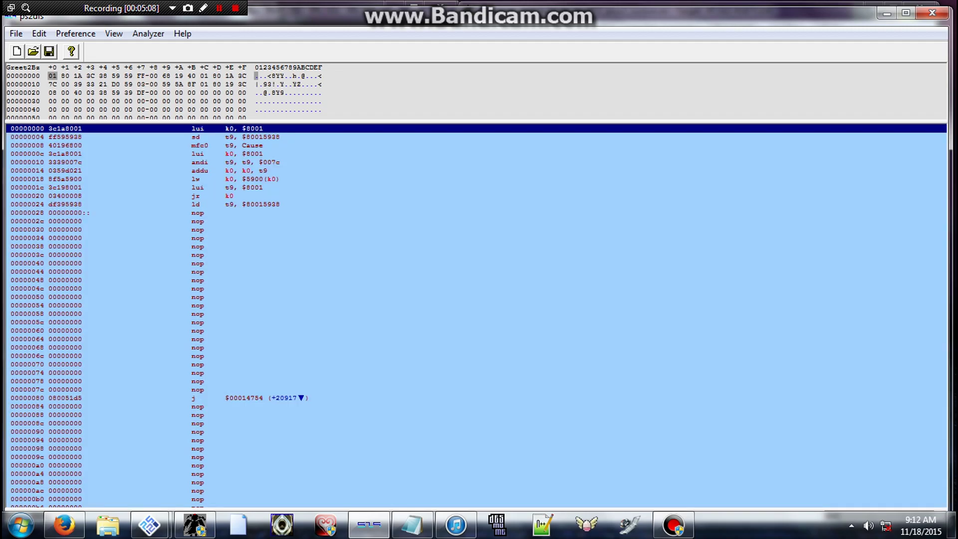
Step: Jump to address a00000 and search for the value 8f7
{"action": "key", "text": "ctrl+g"}
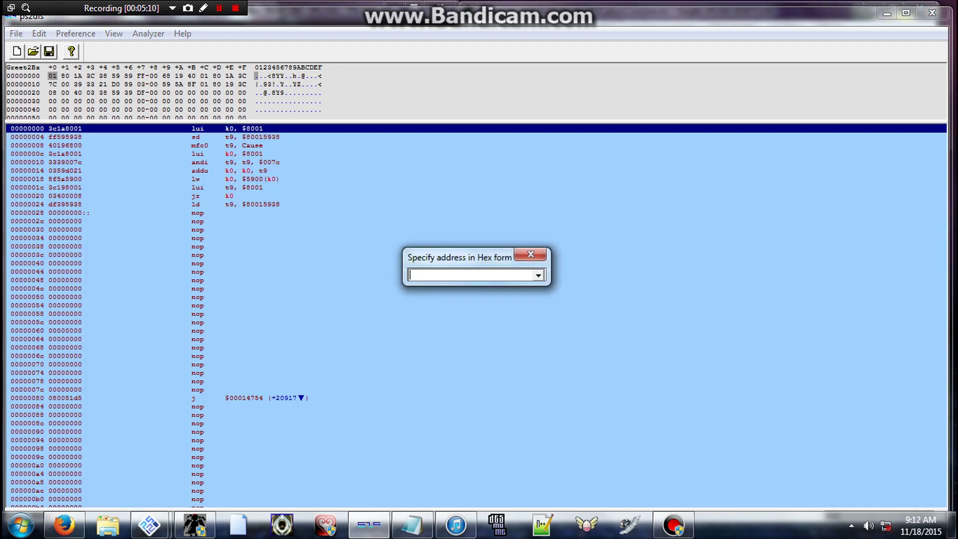
{"action": "type", "text": "01a00000"}
{"action": "key", "text": "Return"}
{"action": "key", "text": "space"}
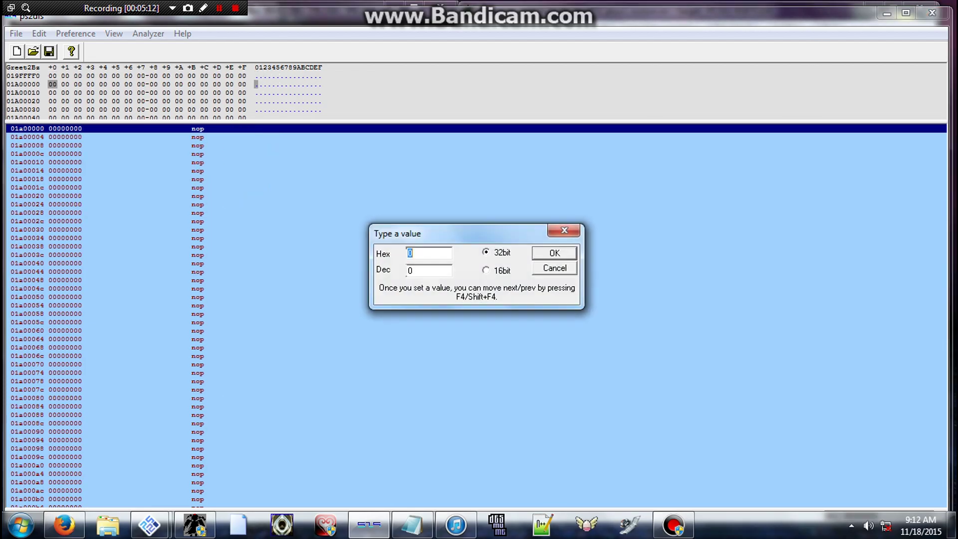
{"action": "type", "text": "8f7"}
{"action": "key", "text": "Return"}
Step: Copy the pointer 00ed8840 from the line after the match and jump to it
{"action": "key", "text": "Down"}
{"action": "key", "text": "Down"}
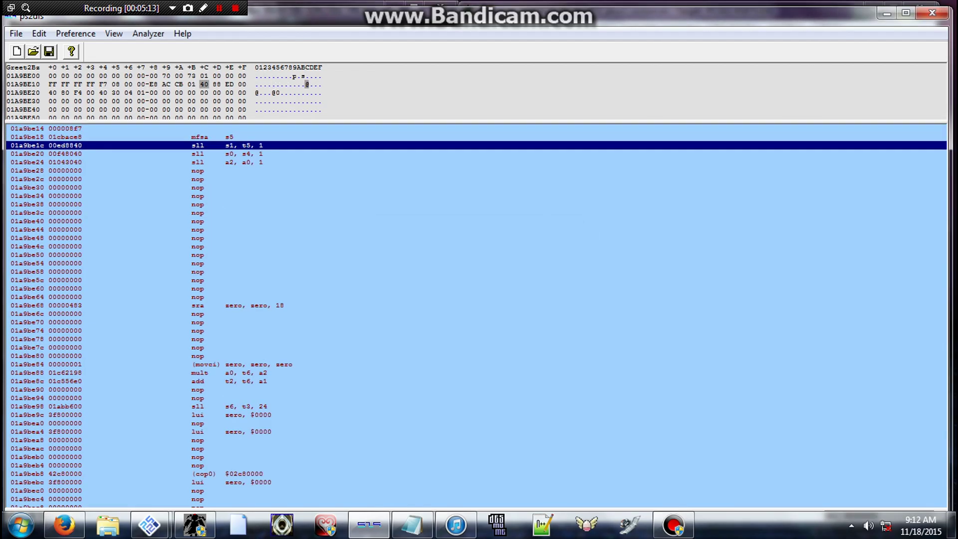
{"action": "key", "text": "Return"}
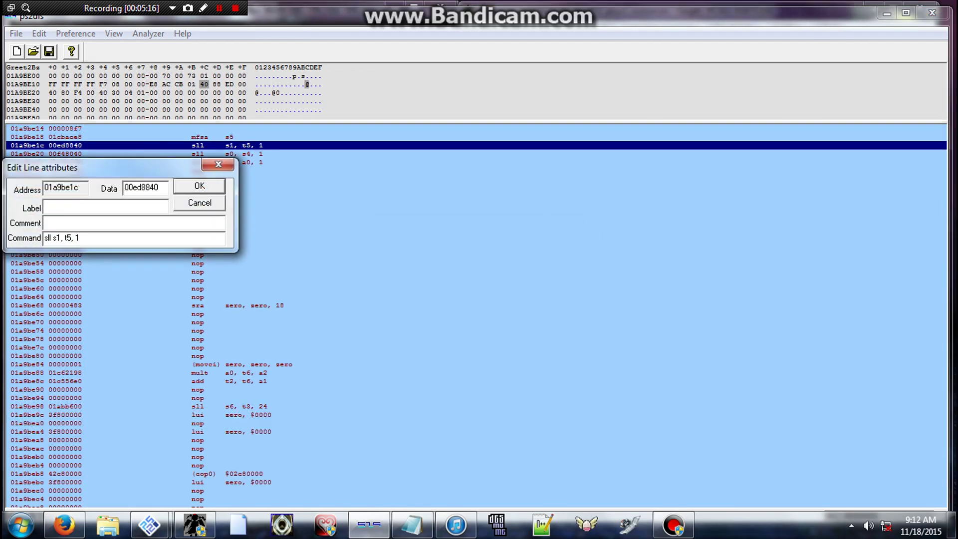
{"action": "key", "text": "Tab"}
{"action": "key", "text": "ctrl+c"}
{"action": "key", "text": "Escape"}
{"action": "key", "text": "g"}
{"action": "key", "text": "ctrl+v"}
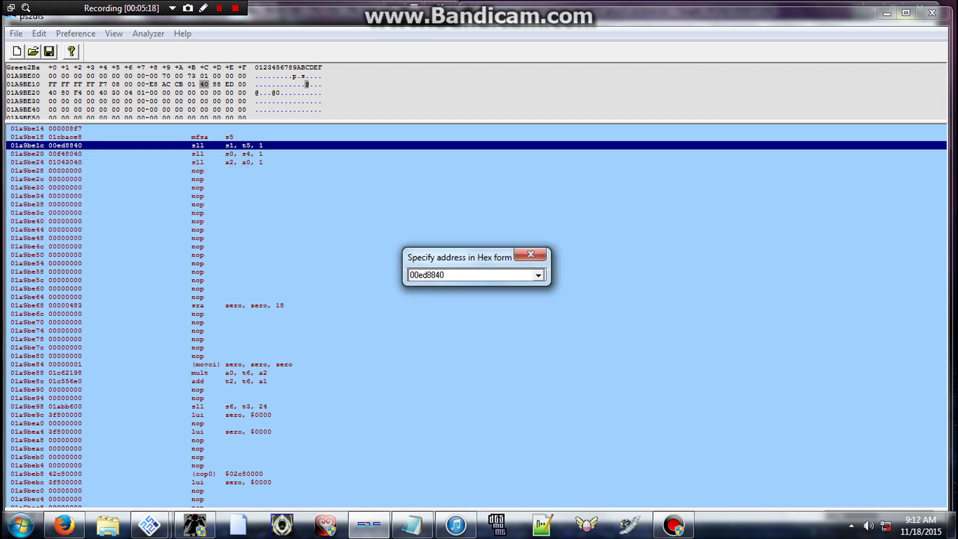
{"action": "key", "text": "Return"}
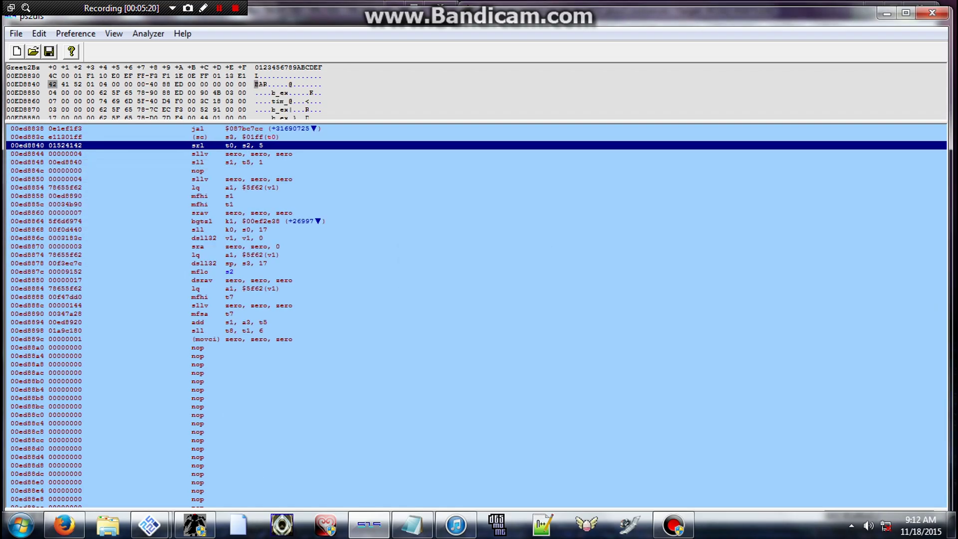
Step: Follow the pointer at 00ed8888 to the string table at 00f47dd0
{"action": "key", "text": "Down"}
{"action": "key", "text": "Down"}
{"action": "key", "text": "Down"}
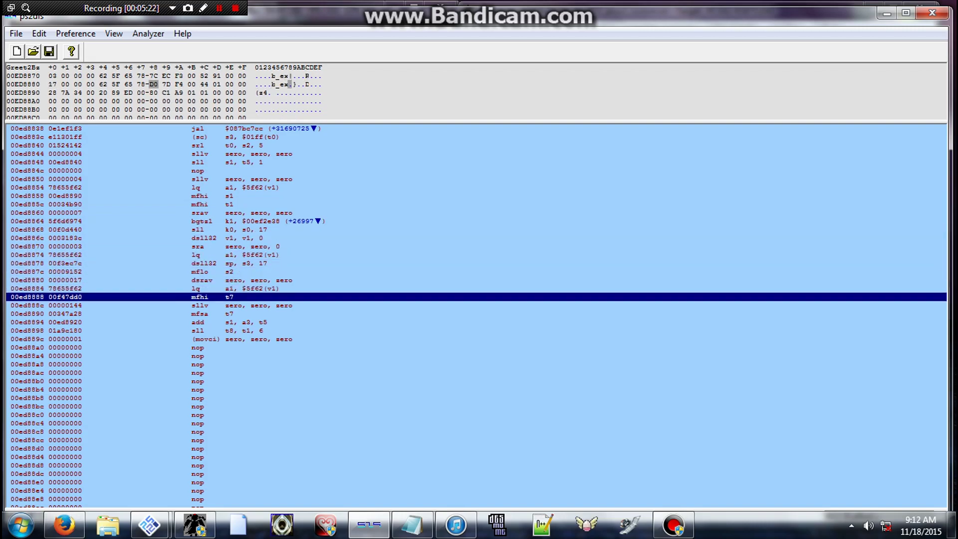
{"action": "key", "text": "space"}
{"action": "key", "text": "Tab"}
{"action": "key", "text": "Tab"}
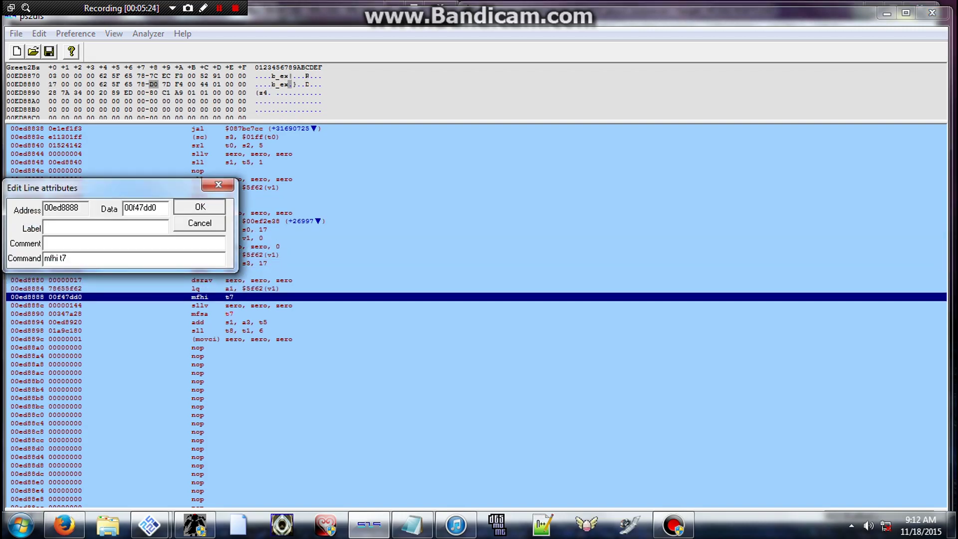
{"action": "key", "text": "Return"}
{"action": "type", "text": "g00f47dd0"}
{"action": "key", "text": "Return"}
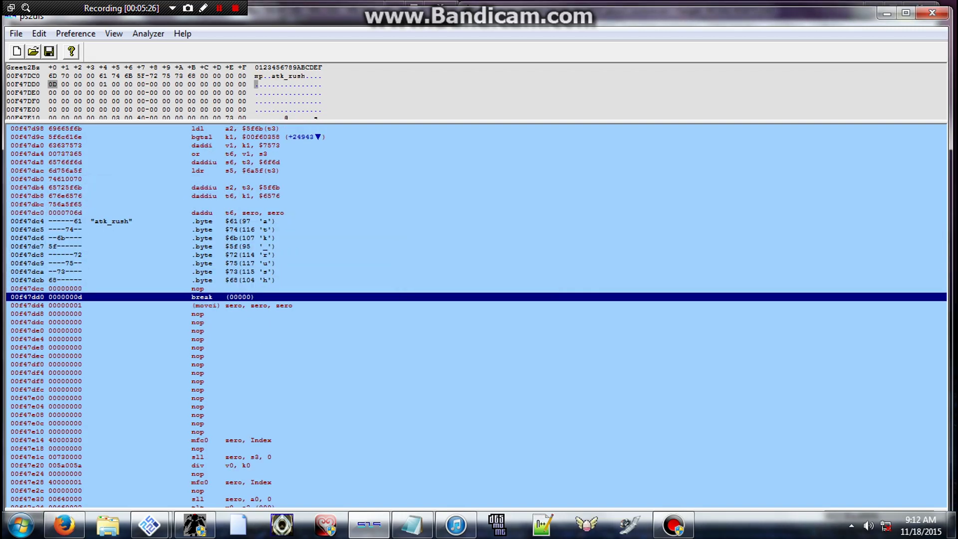
Step: Step up past revenge and rst_super_hard to atk_final at 00f47d58 and open its line details
{"action": "key", "text": "Up"}
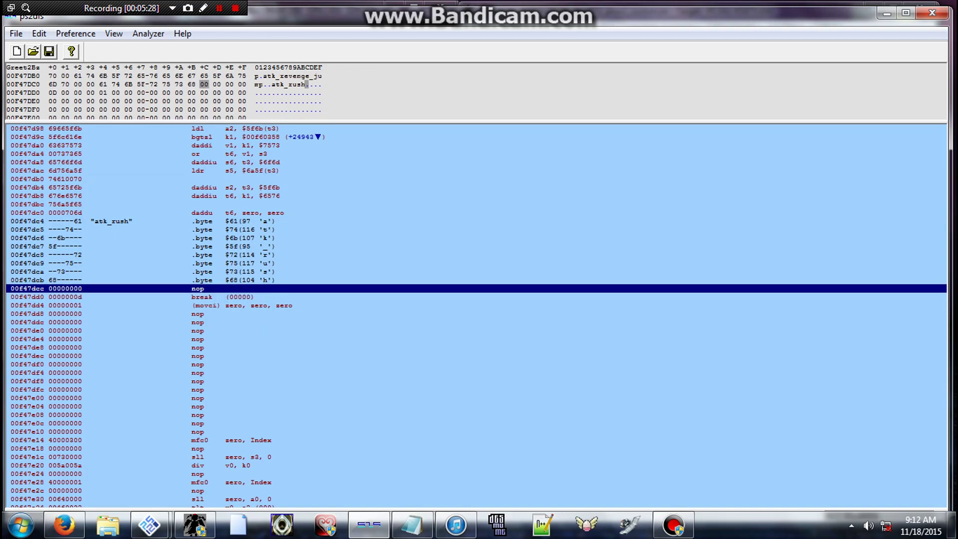
{"action": "key", "text": "Up"}
{"action": "key", "text": "Up"}
{"action": "key", "text": "Up"}
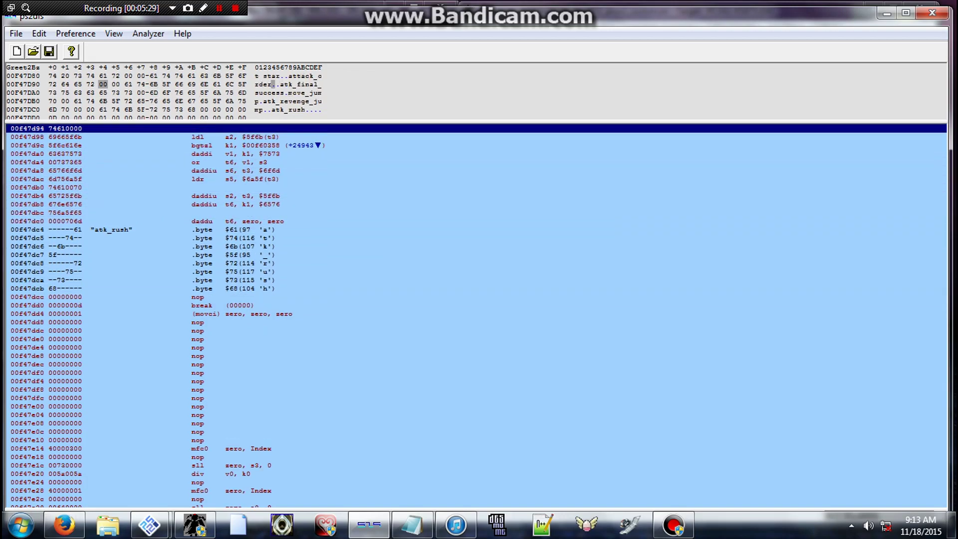
{"action": "key", "text": "Up"}
{"action": "key", "text": "Up"}
{"action": "key", "text": "Up"}
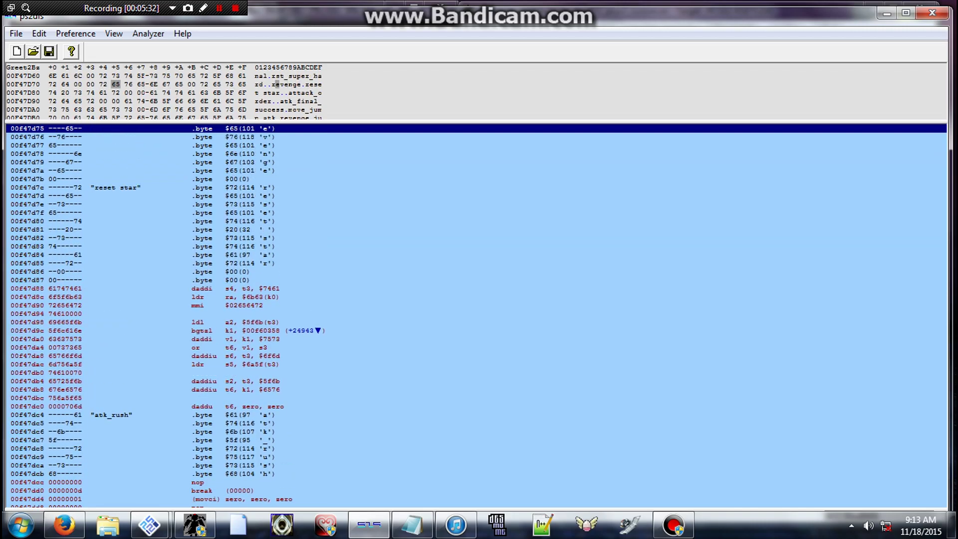
{"action": "key", "text": "Up"}
{"action": "key", "text": "Up"}
{"action": "key", "text": "Up"}
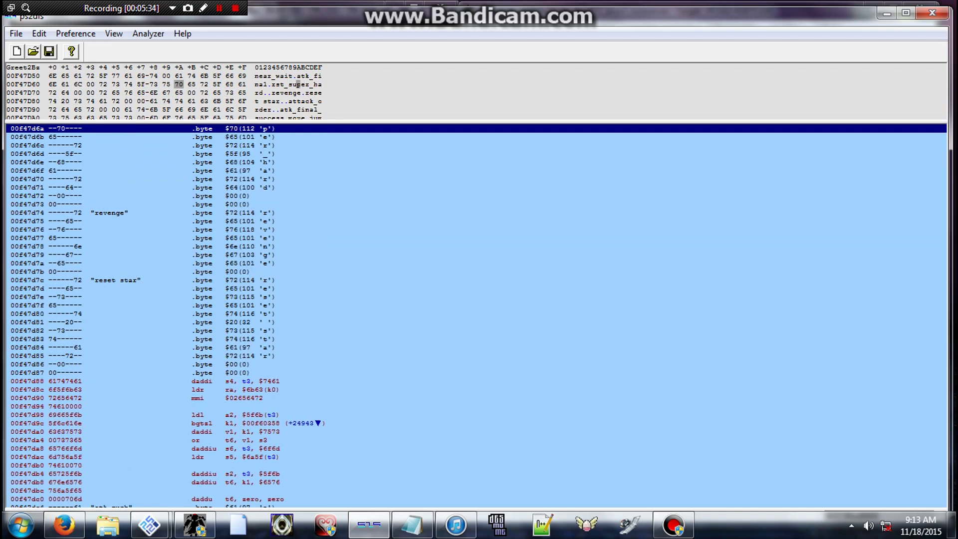
{"action": "key", "text": "Up"}
{"action": "key", "text": "Up"}
{"action": "key", "text": "Up"}
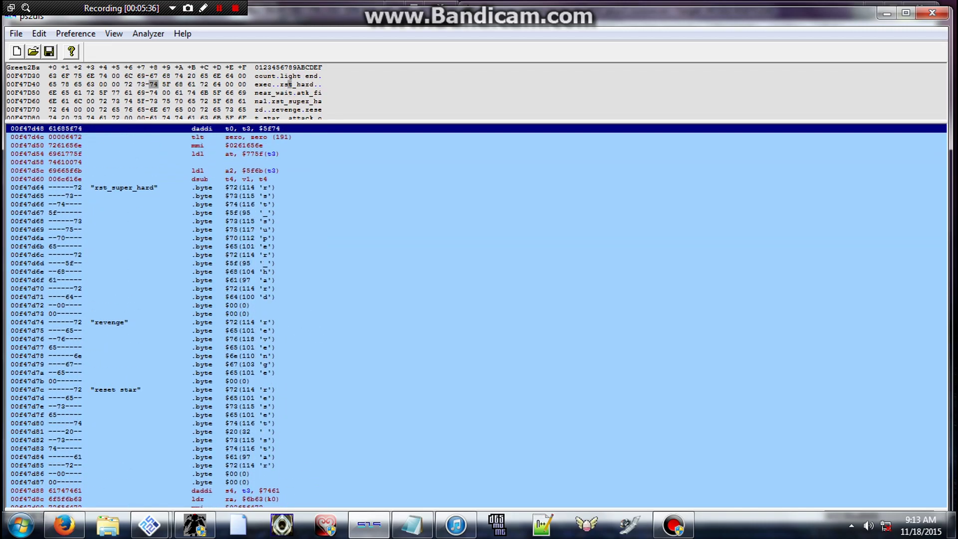
{"action": "key", "text": "Down"}
{"action": "key", "text": "Down"}
{"action": "key", "text": "Down"}
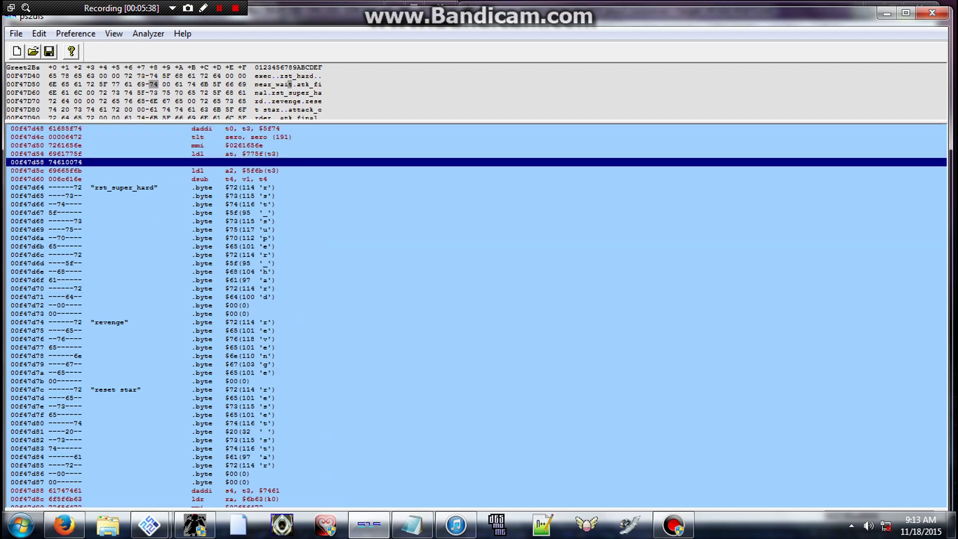
{"action": "key", "text": "Down"}
{"action": "key", "text": "Down"}
{"action": "key", "text": "Down"}
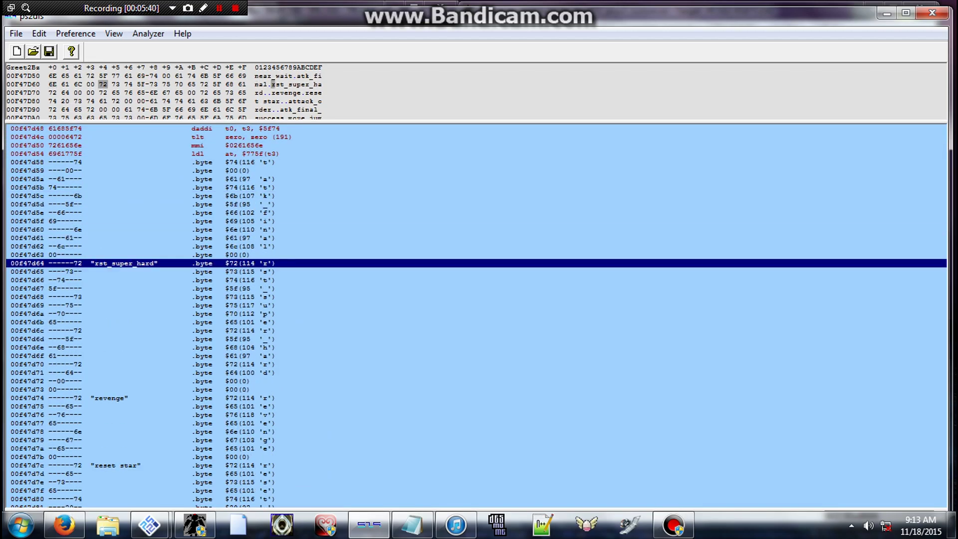
{"action": "key", "text": "Up"}
{"action": "key", "text": "Up"}
{"action": "key", "text": "Up"}
{"action": "key", "text": "Up"}
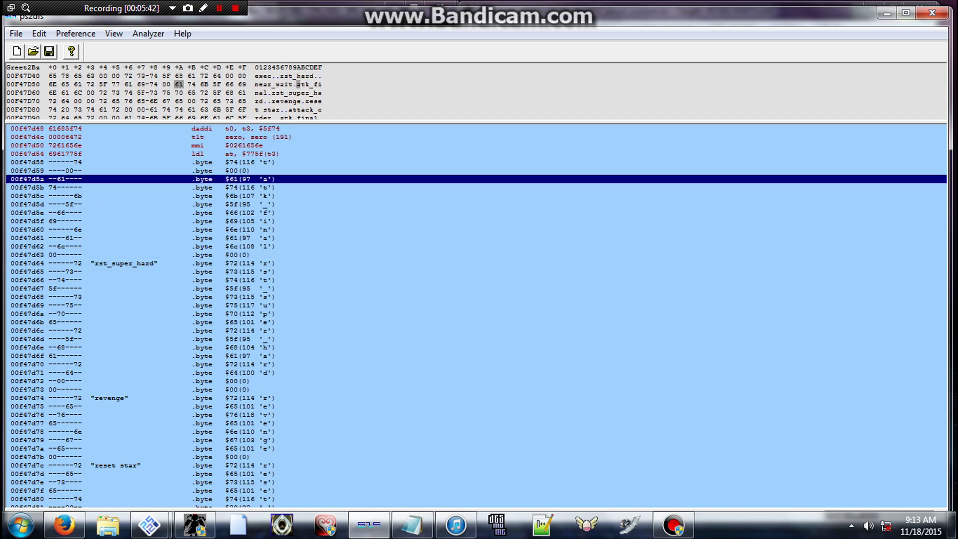
{"action": "key", "text": "space"}
{"action": "key", "text": "shift+Tab"}
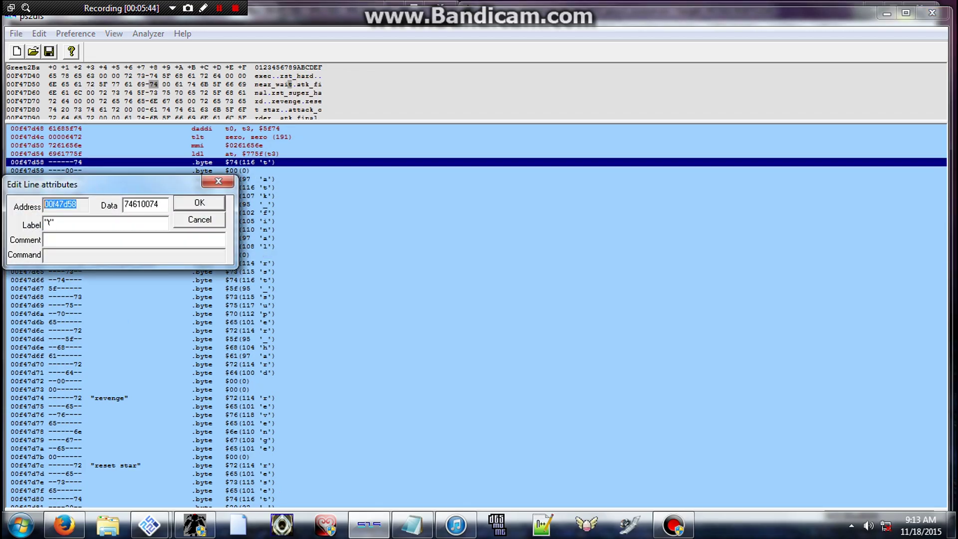
{"action": "key", "text": "shift+F10"}
{"action": "key", "text": "c"}
{"action": "key", "text": "Escape"}
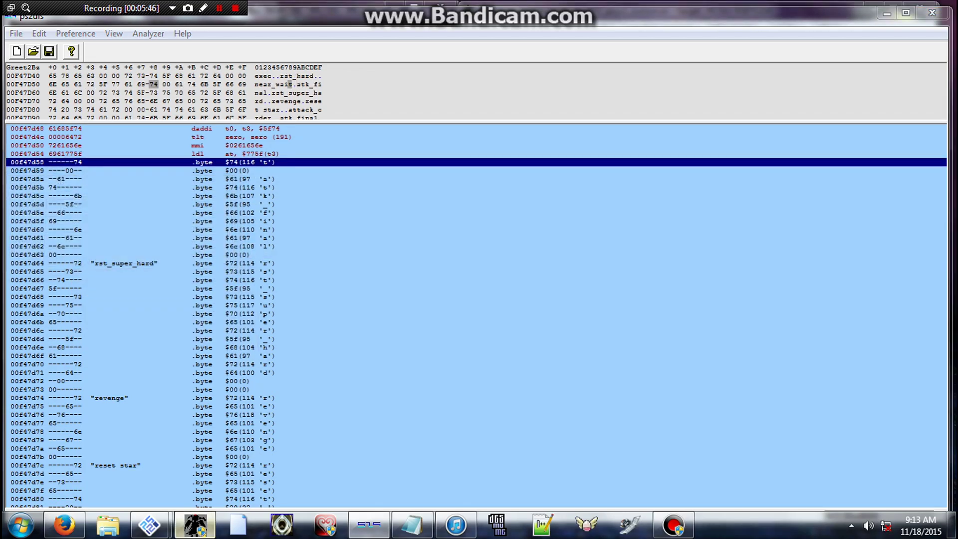
{"action": "key", "text": "alt+Tab"}
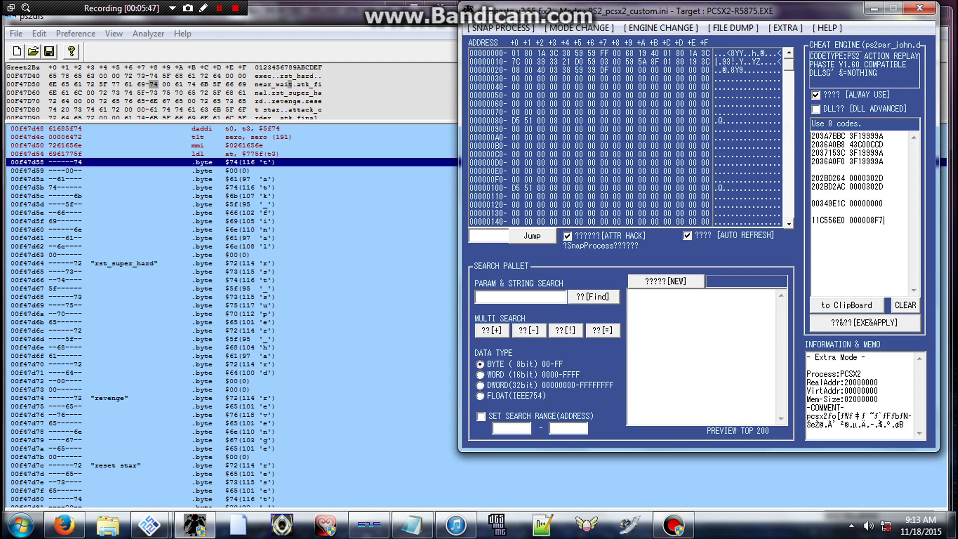
{"action": "key", "text": "ctrl+v"}
{"action": "type", "text": "000000"}
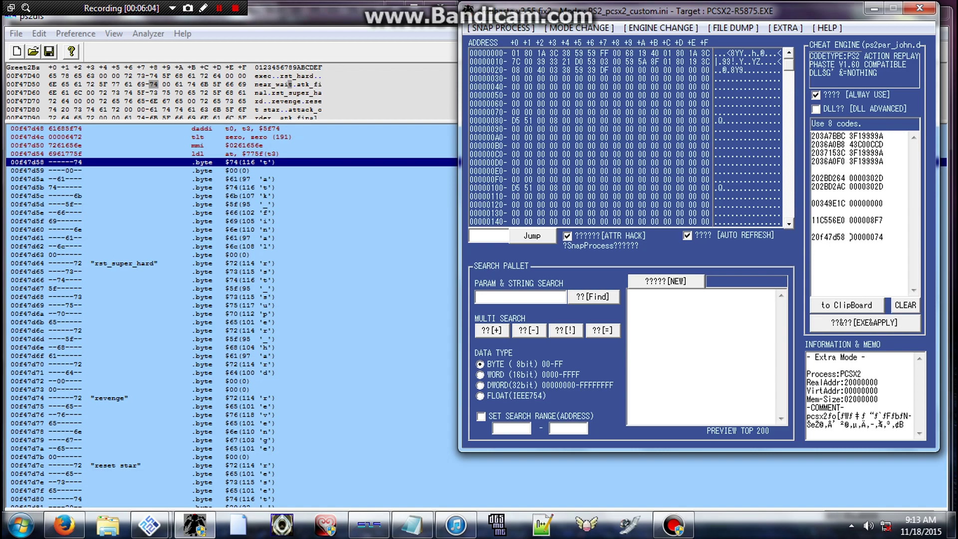
Step: Add cheat line 20f47d5c 00000000 using the k_final line's address
{"action": "double_click", "coordinate": [45, 196]}
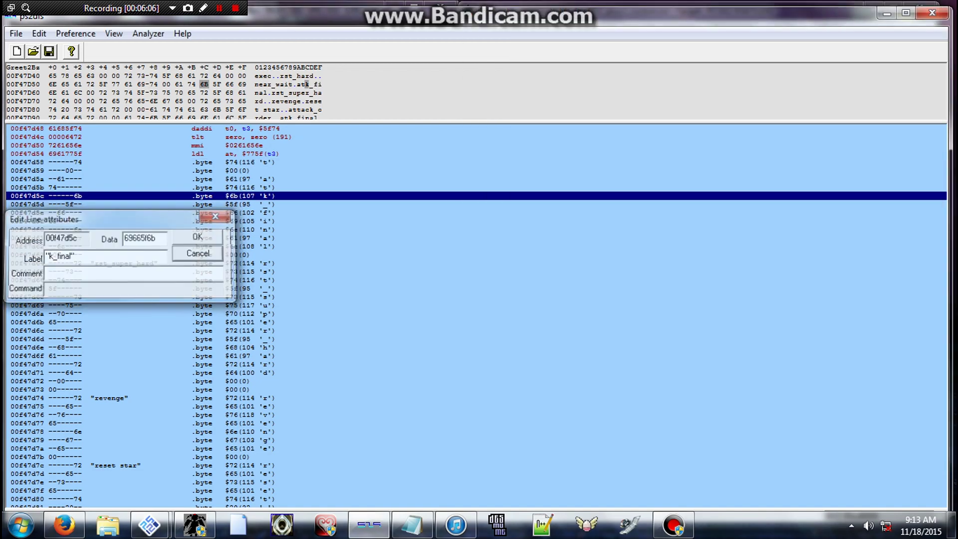
{"action": "left_click", "coordinate": [195, 523]}
{"action": "key", "text": "ctrl+v"}
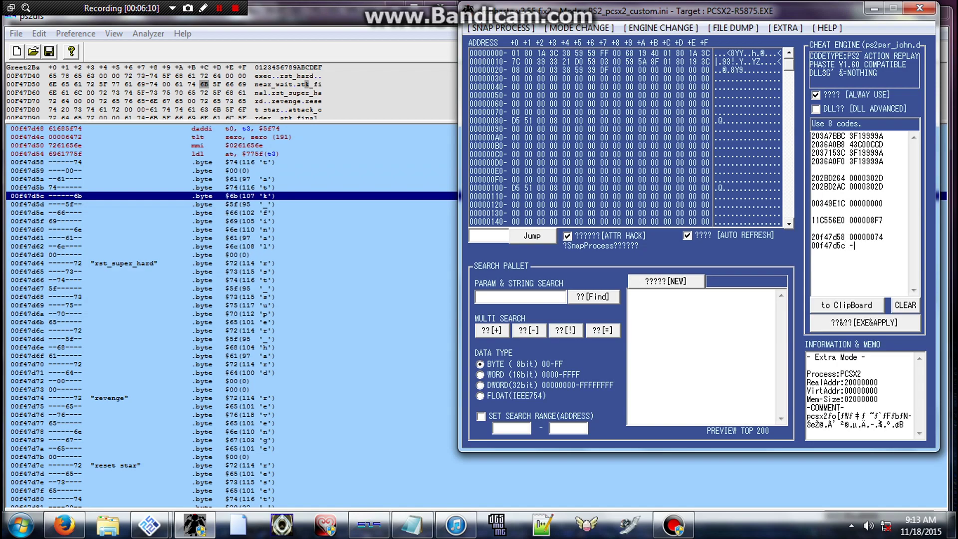
{"action": "type", "text": "00000000"}
Step: Duplicate the 20f47d5c line and change its address to 20f47d60
{"action": "key", "text": "shift+Home"}
{"action": "key", "text": "ctrl+c"}
{"action": "key", "text": "End"}
{"action": "key", "text": "Return"}
{"action": "key", "text": "ctrl+v"}
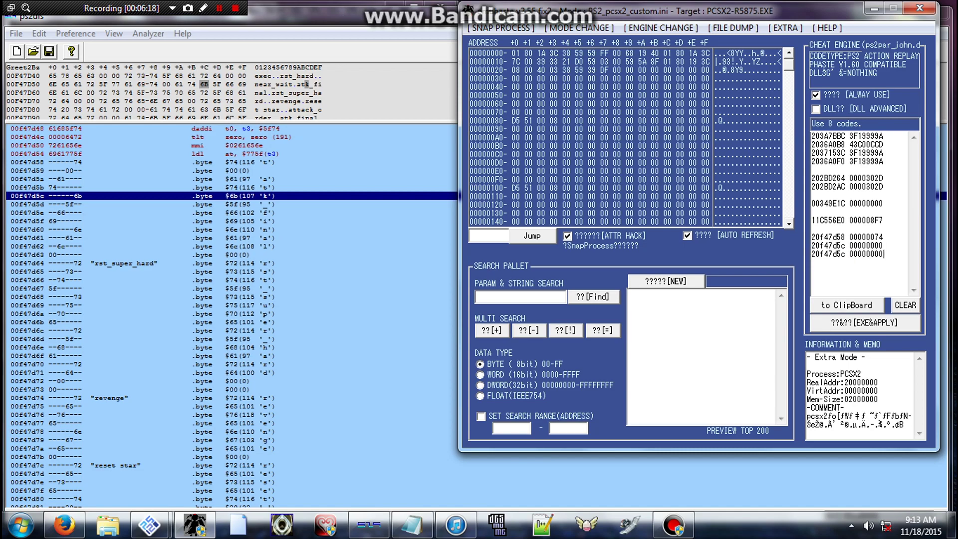
{"action": "key", "text": "Delete"}
{"action": "key", "text": "BackSpace"}
{"action": "type", "text": "60"}
Step: Locate the revenge string in ps2dis and copy its address 00f47d74
{"action": "left_click", "coordinate": [50, 254]}
{"action": "key", "text": "Down"}
{"action": "key", "text": "Down"}
{"action": "key", "text": "Down"}
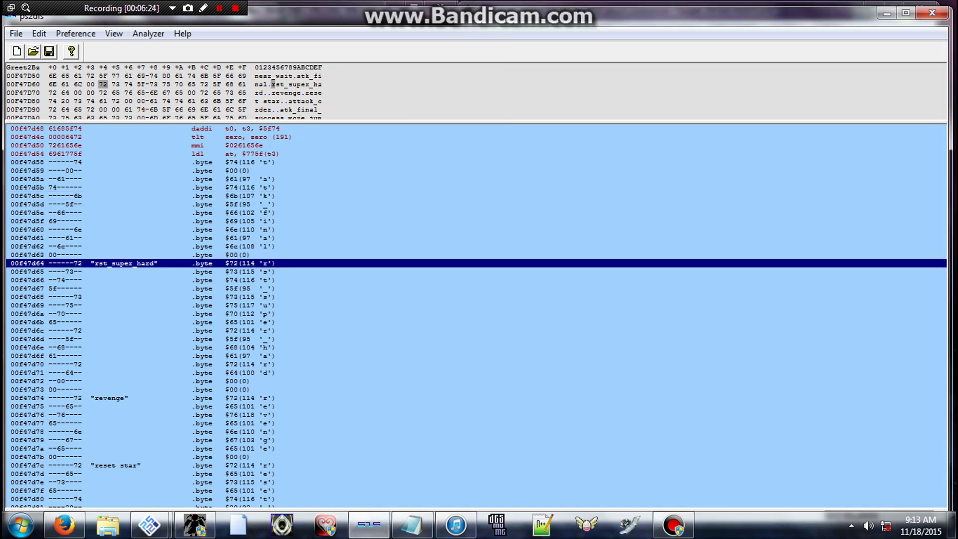
{"action": "key", "text": "Down"}
{"action": "key", "text": "Down"}
{"action": "key", "text": "Down"}
{"action": "key", "text": "Up"}
{"action": "key", "text": "Up"}
{"action": "key", "text": "Up"}
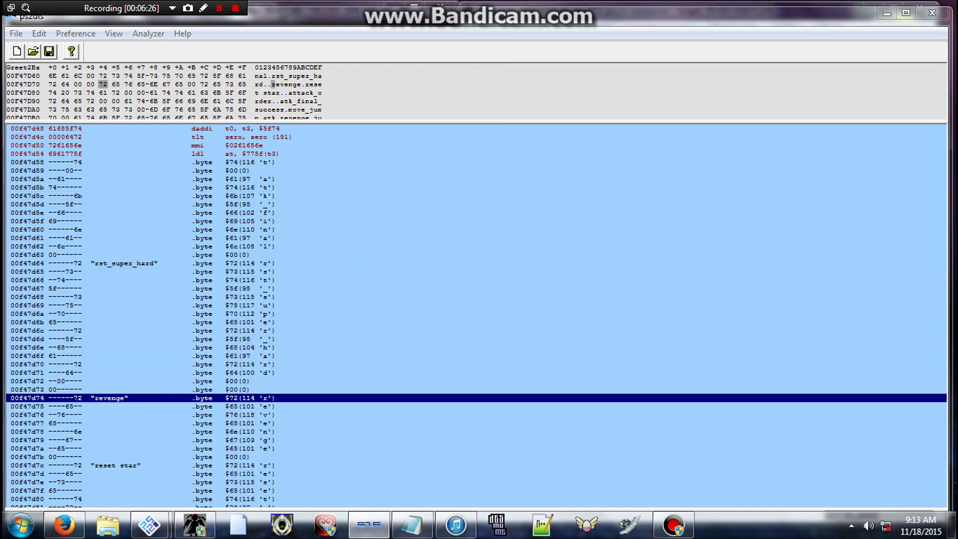
{"action": "key", "text": "space"}
{"action": "key", "text": "Escape"}
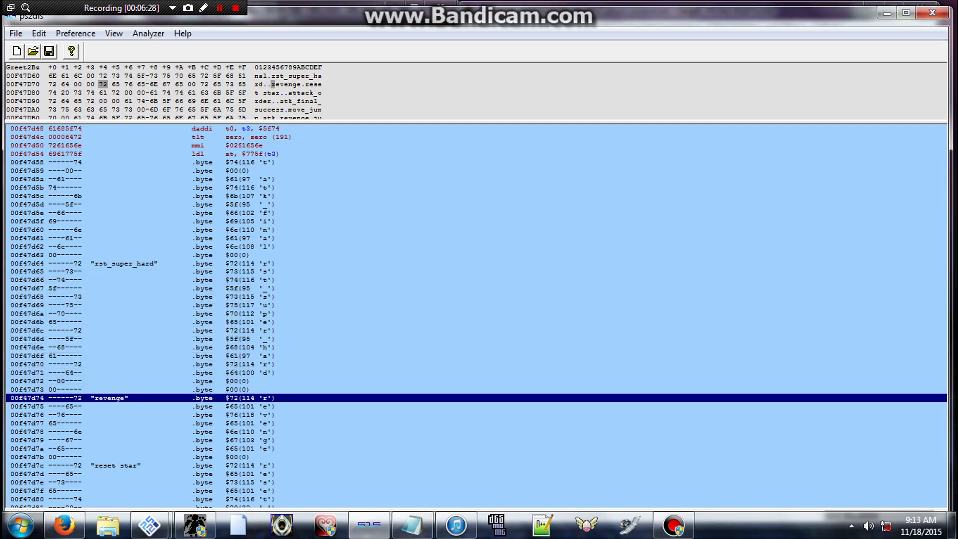
{"action": "left_click", "coordinate": [195, 523]}
{"action": "double_click", "coordinate": [866, 245]}
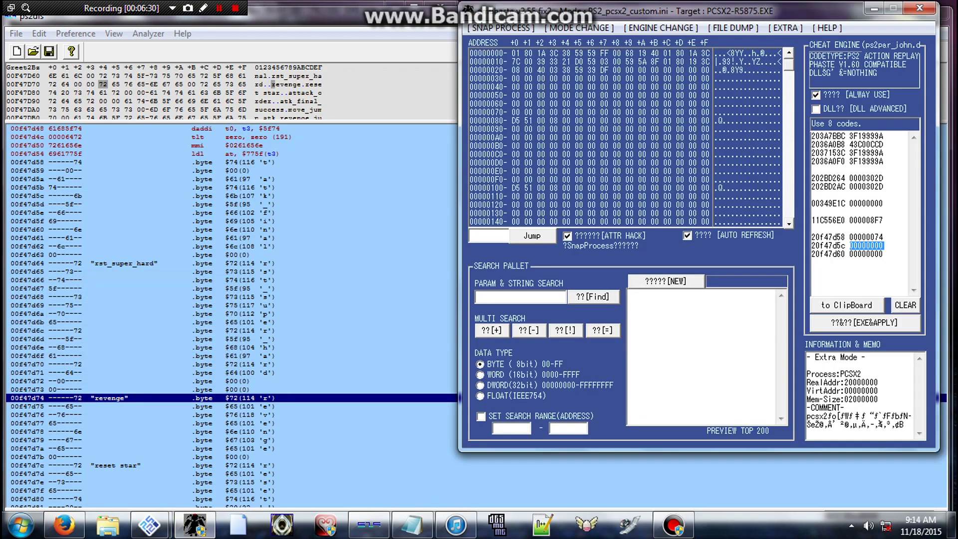
{"action": "left_click", "coordinate": [884, 254]}
{"action": "key", "text": "Return"}
{"action": "key", "text": "ctrl+v"}
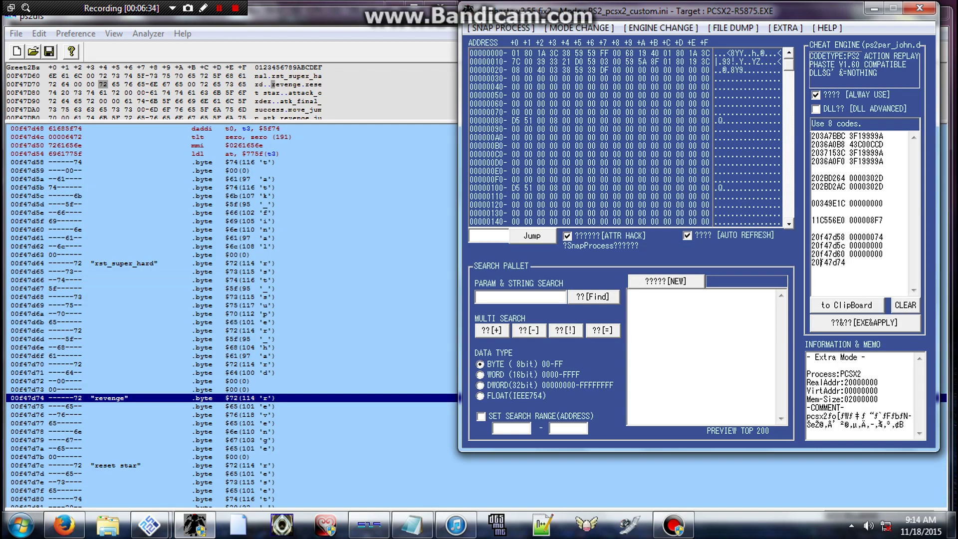
{"action": "type", "text": "00000000"}
{"action": "key", "text": "ctrl+v"}
{"action": "key", "text": "BackSpace"}
{"action": "type", "text": "2"}
{"action": "key", "text": "End"}
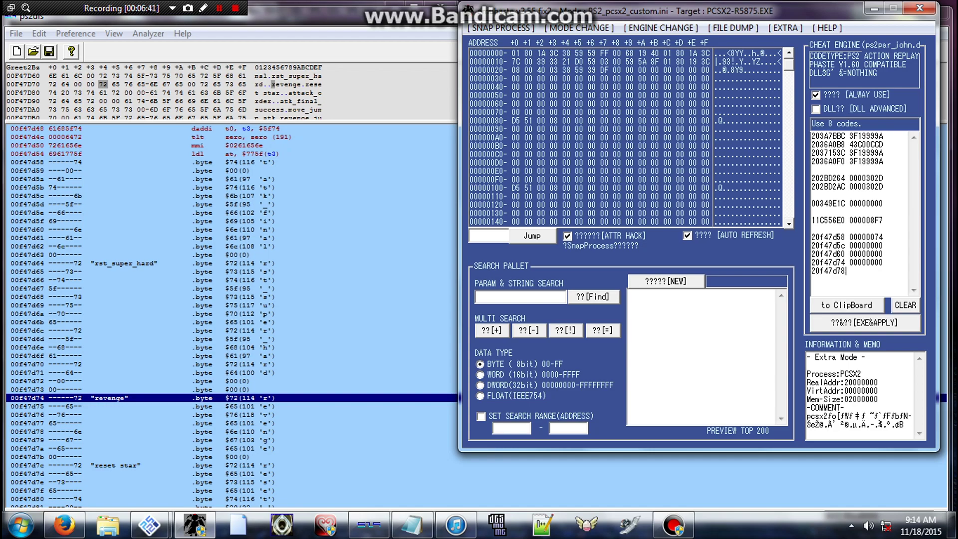
{"action": "type", "text": "00000000"}
Step: Apply the 13 cheat codes to the running game, keeping the code list intact
{"action": "left_click", "coordinate": [865, 322]}
{"action": "mouse_move", "coordinate": [149, 524]}
{"action": "left_click", "coordinate": [245, 451]}
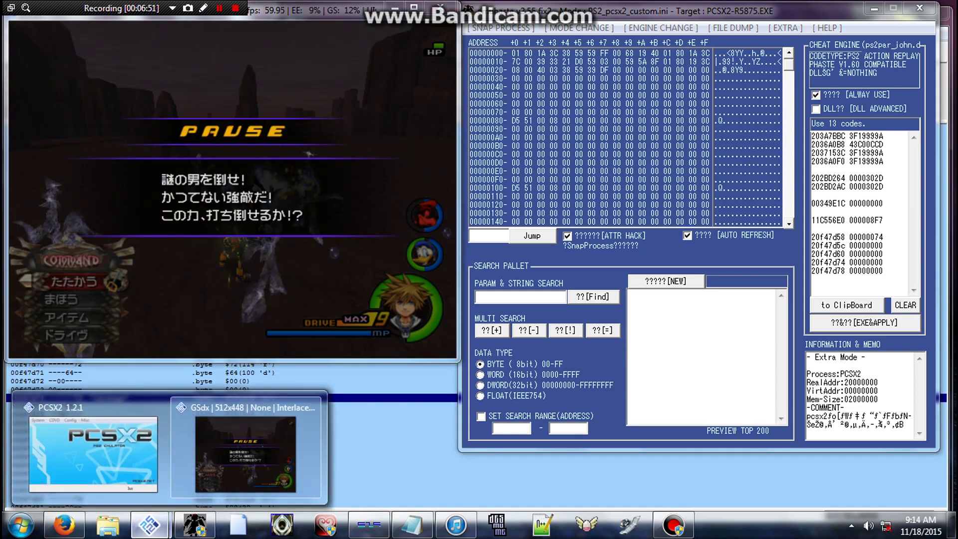
{"action": "left_click_drag", "start_coordinate": [848, 270], "coordinate": [848, 220]}
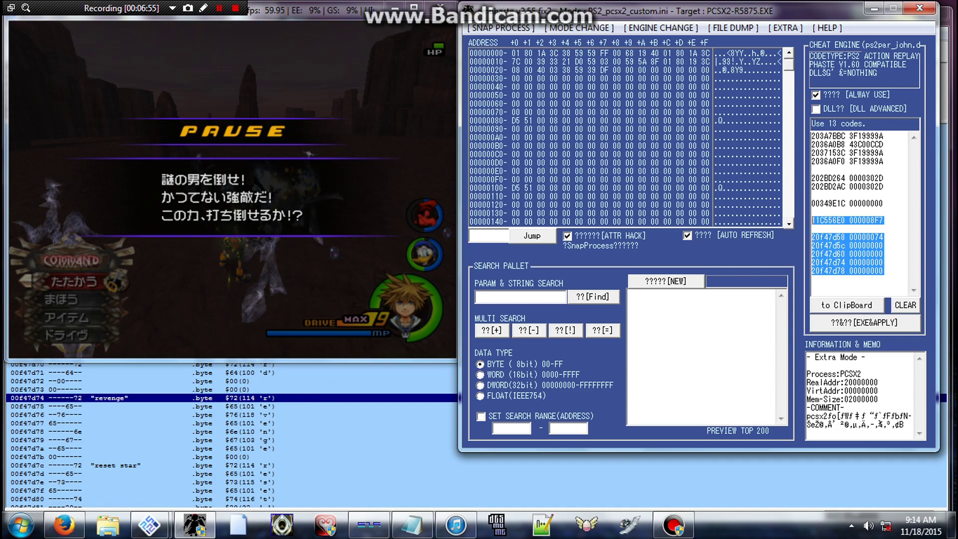
{"action": "key", "text": "Delete"}
{"action": "key", "text": "ctrl+z"}
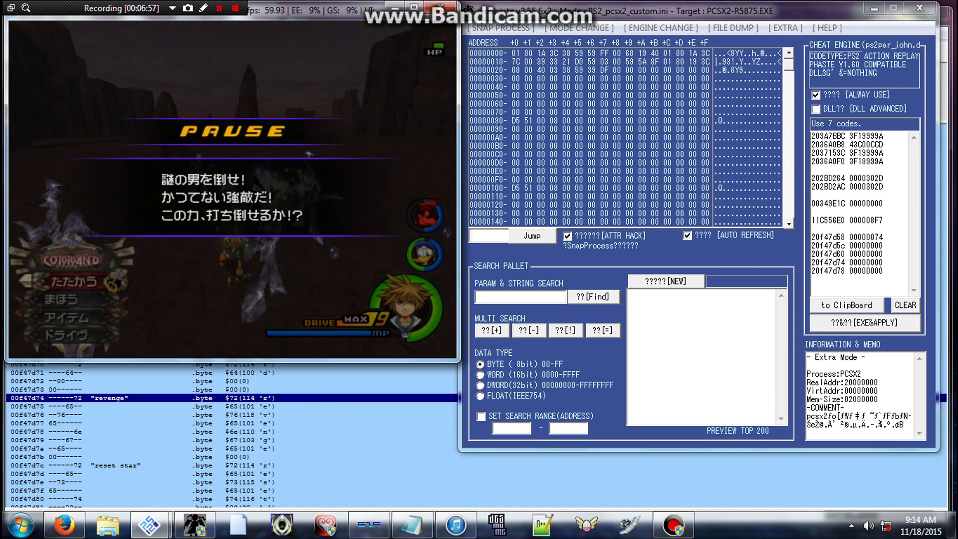
Step: Load PCSX2 save state slot 0 to return before the Demyx battle
{"action": "mouse_move", "coordinate": [149, 525]}
{"action": "left_click", "coordinate": [65, 451]}
{"action": "left_click", "coordinate": [24, 30]}
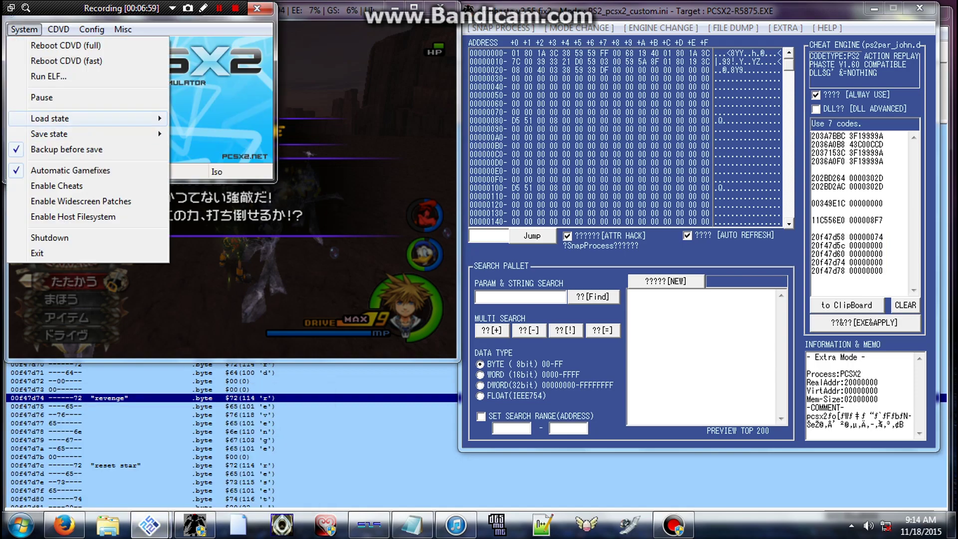
{"action": "mouse_move", "coordinate": [50, 119]}
{"action": "left_click", "coordinate": [214, 118]}
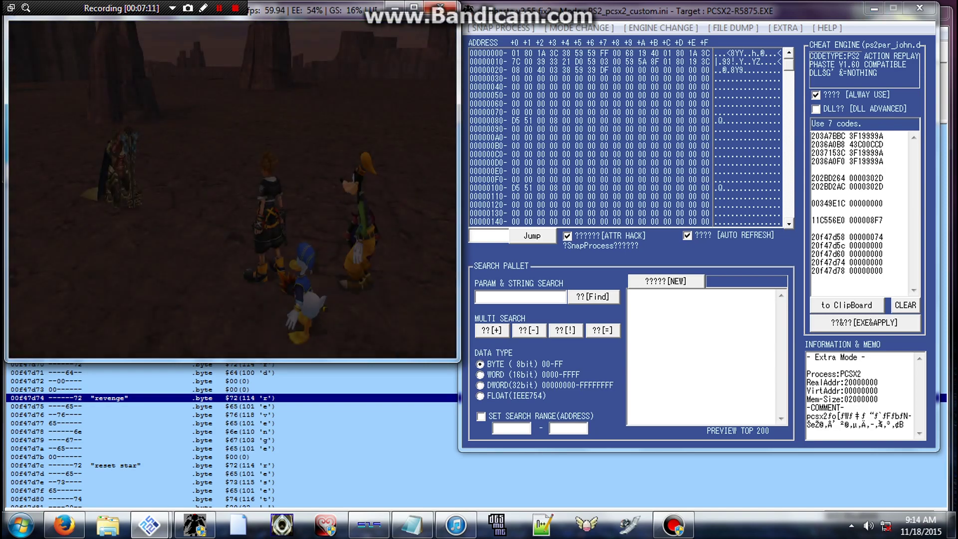
Step: Pause the cutscene, activate all 13 codes, and reload the PCSX2 save state
{"action": "key", "text": "Return"}
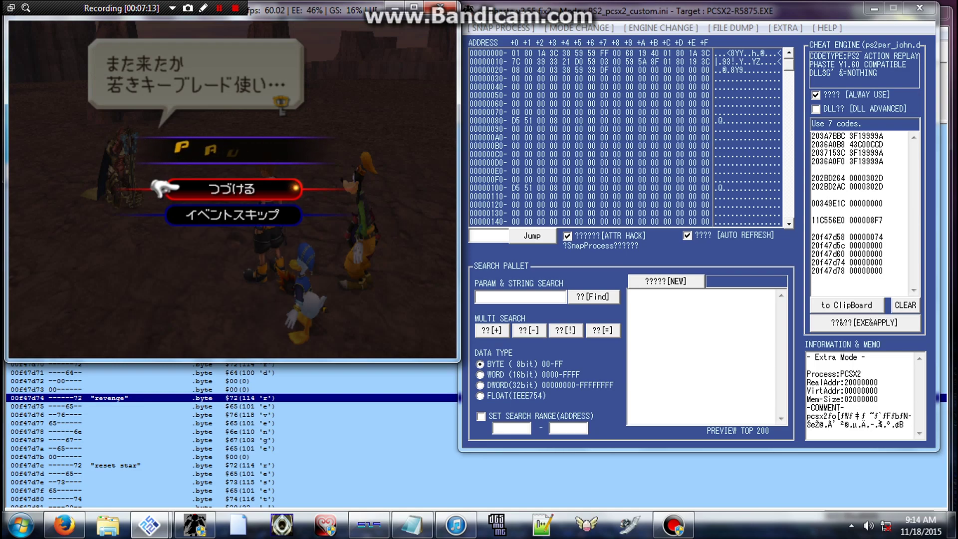
{"action": "key", "text": "Return"}
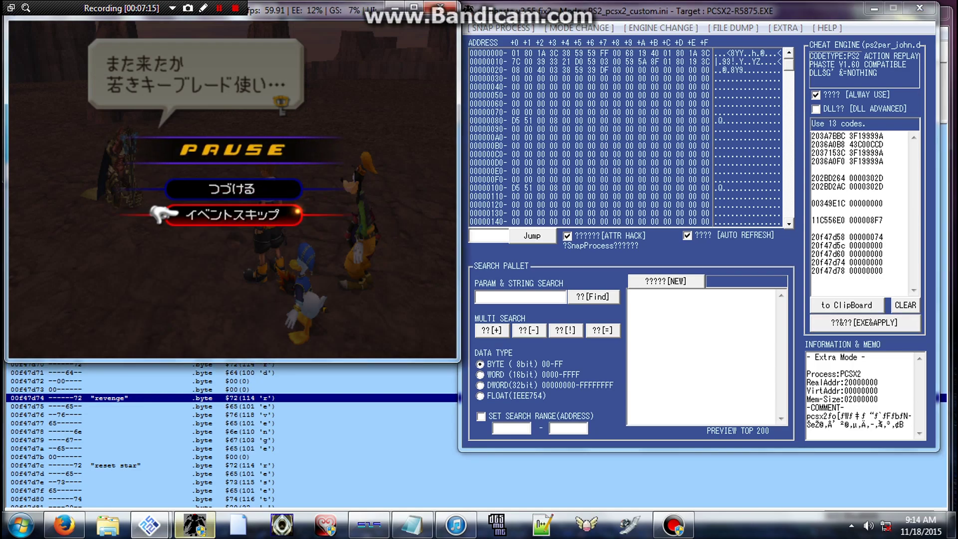
{"action": "key", "text": "Escape"}
{"action": "left_click", "coordinate": [24, 30]}
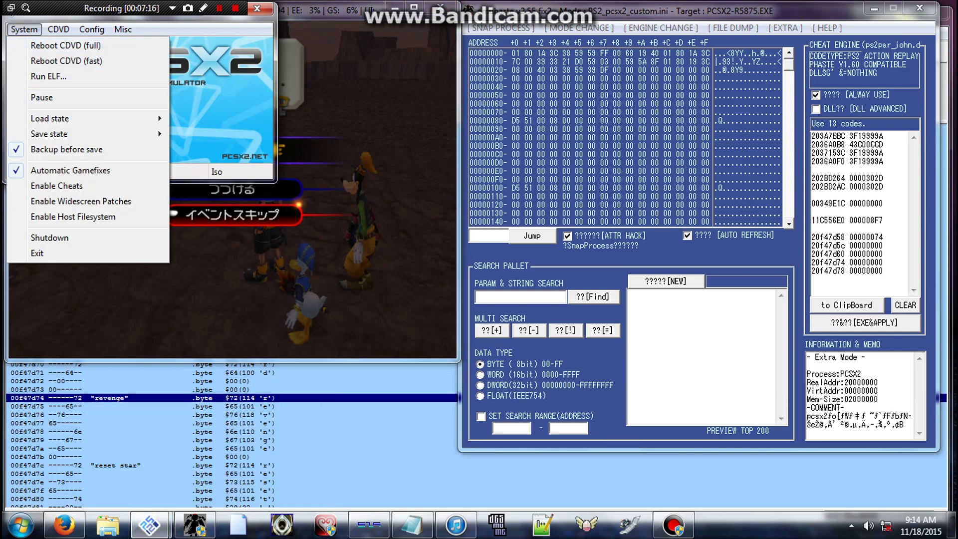
{"action": "mouse_move", "coordinate": [75, 133]}
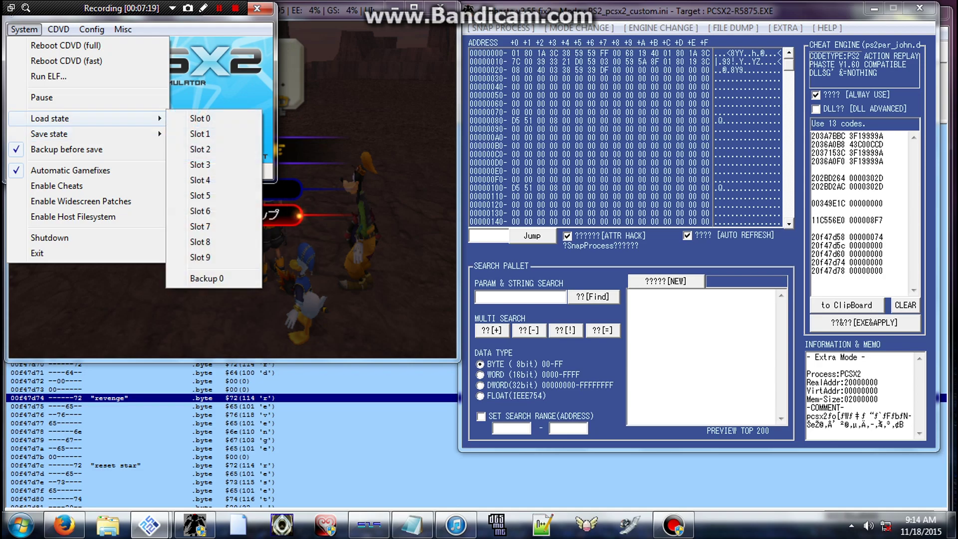
{"action": "left_click", "coordinate": [199, 149]}
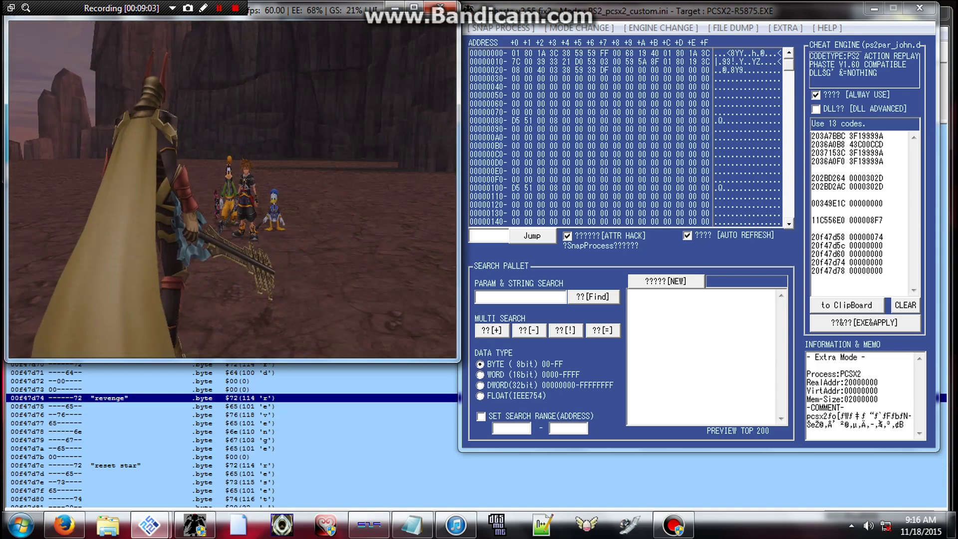
Step: Pause the post-fight Demyx cutscene in PCSX2
{"action": "key", "text": "Return"}
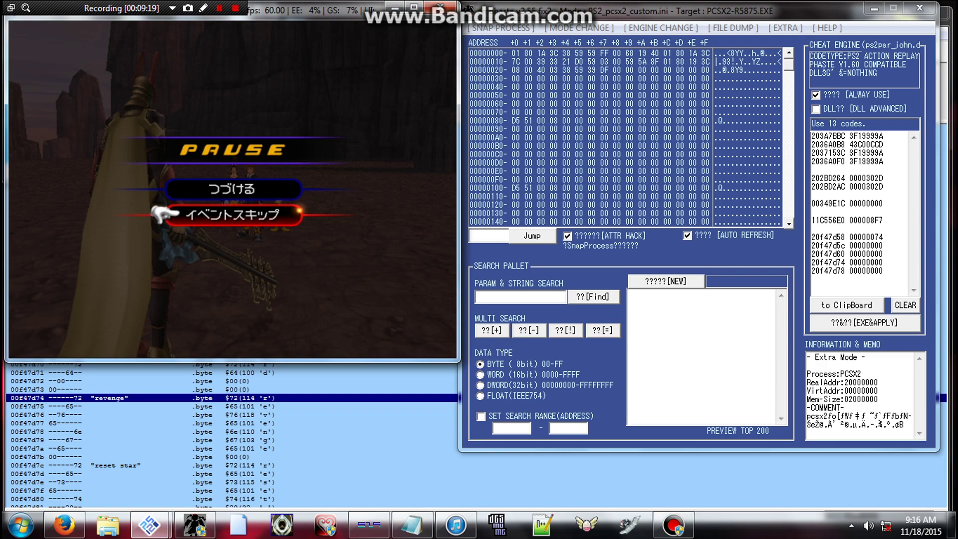
{"action": "mouse_move", "coordinate": [195, 524]}
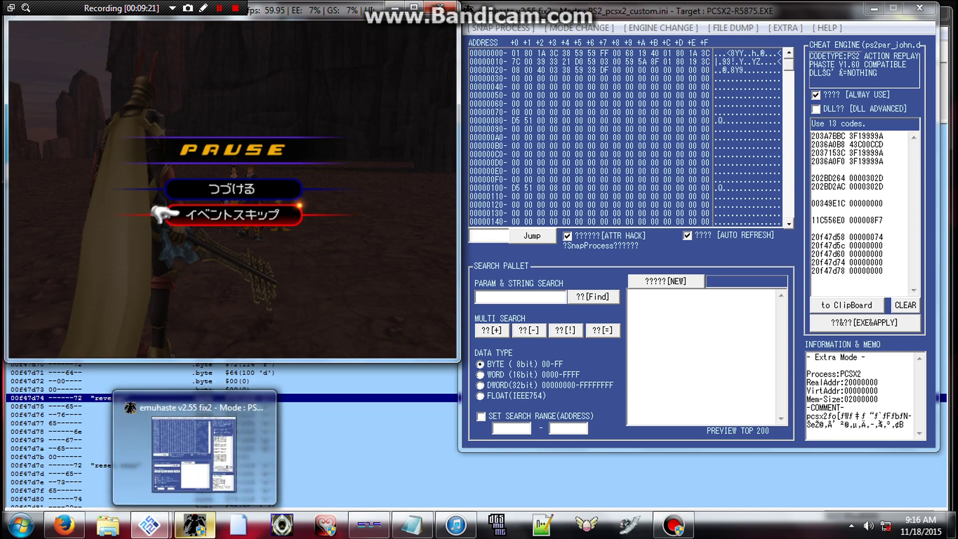